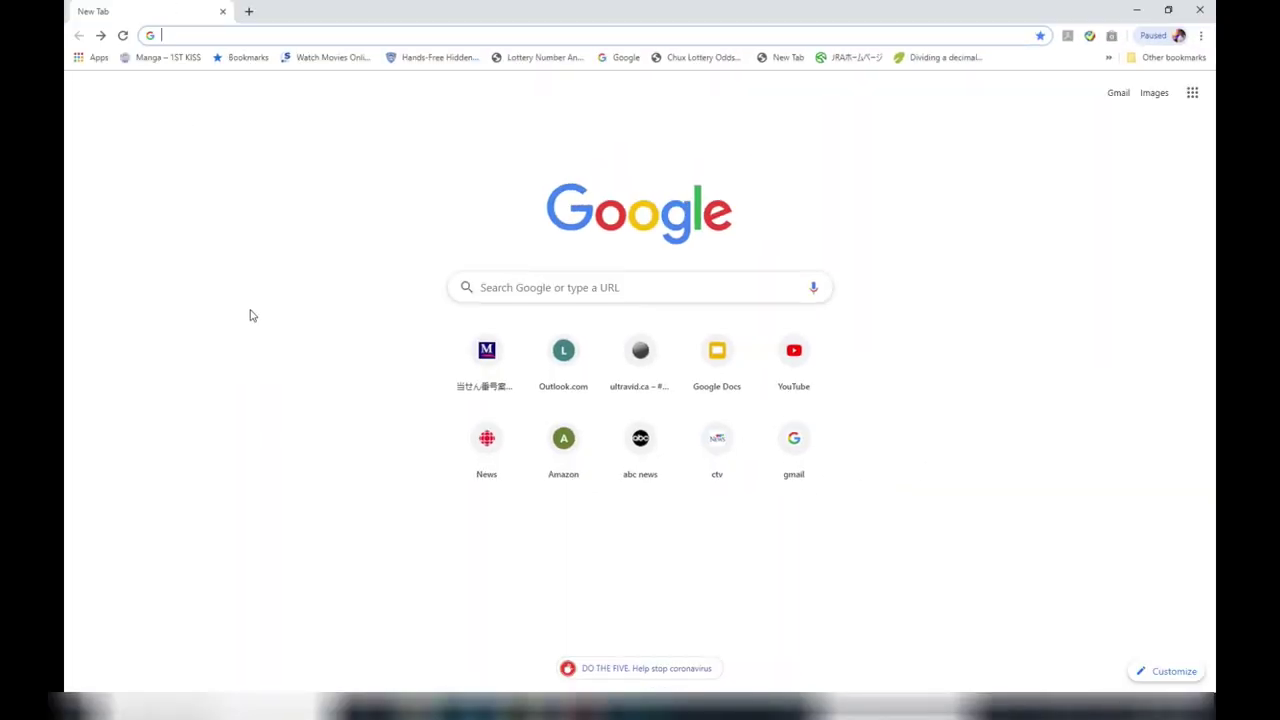
Search Google for 'shall we loto' to find the Shall we Loto lottery site
click(559, 283)
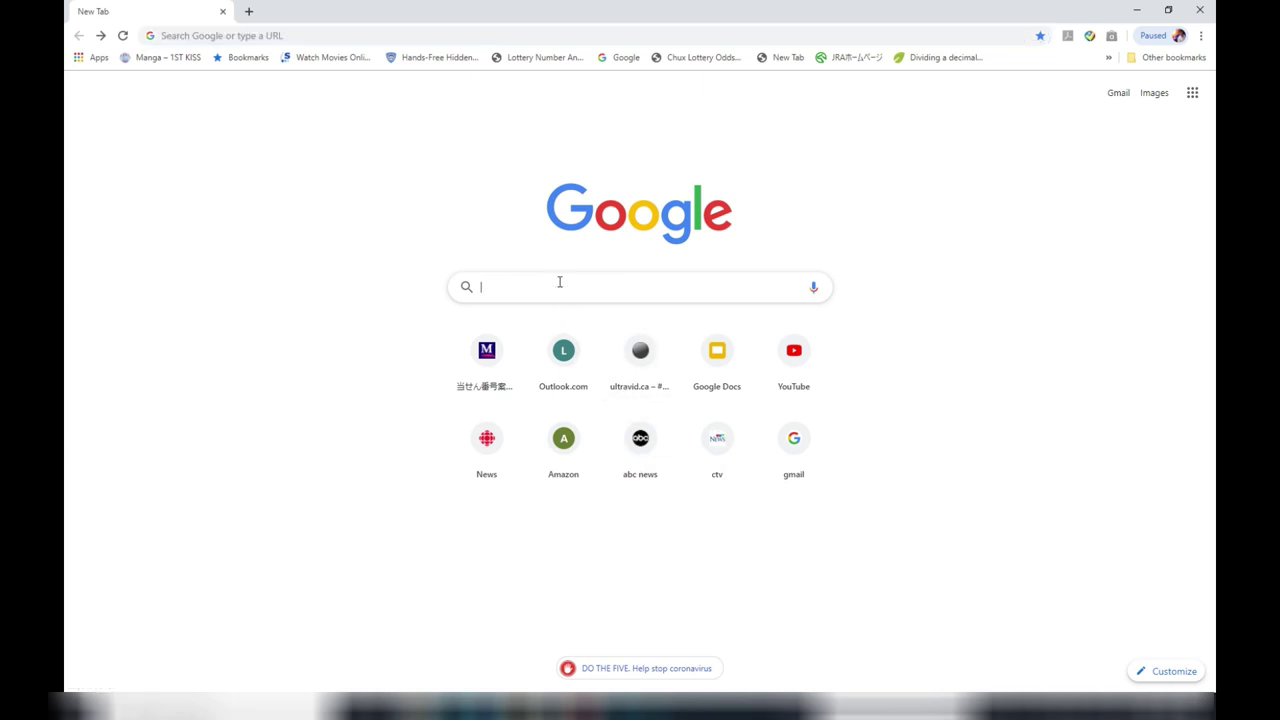
text(sha)
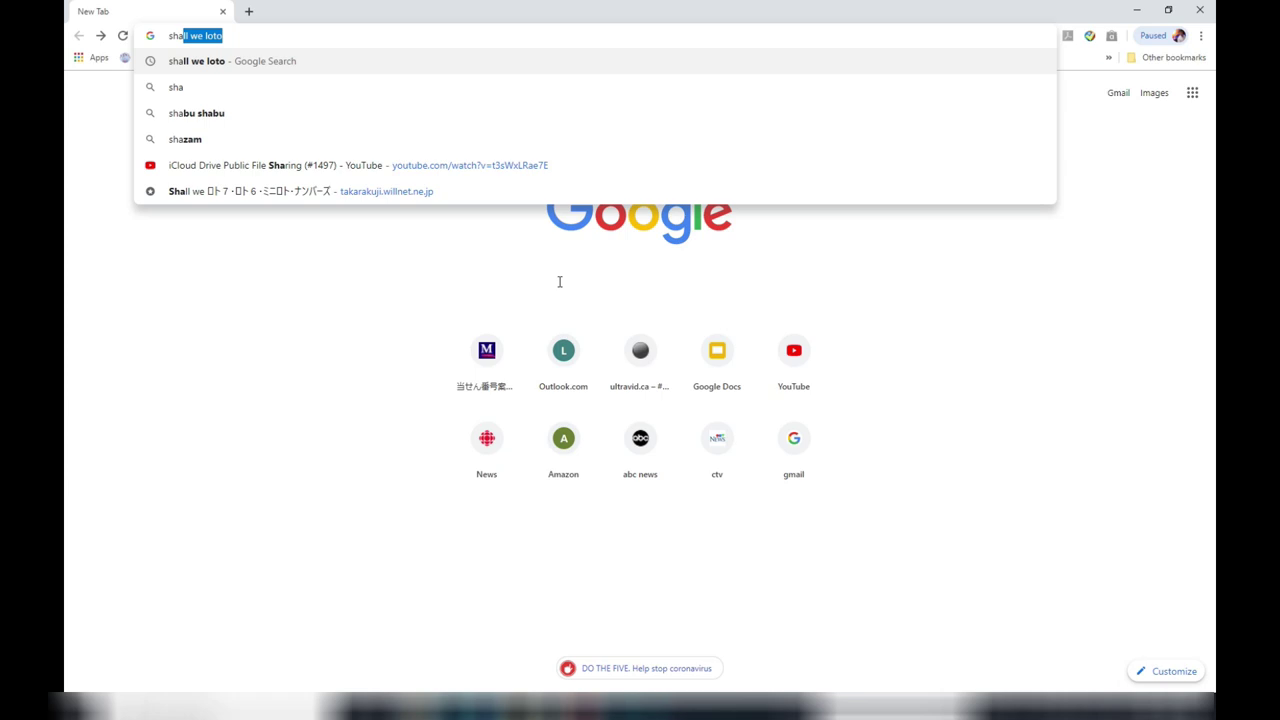
text(ll)
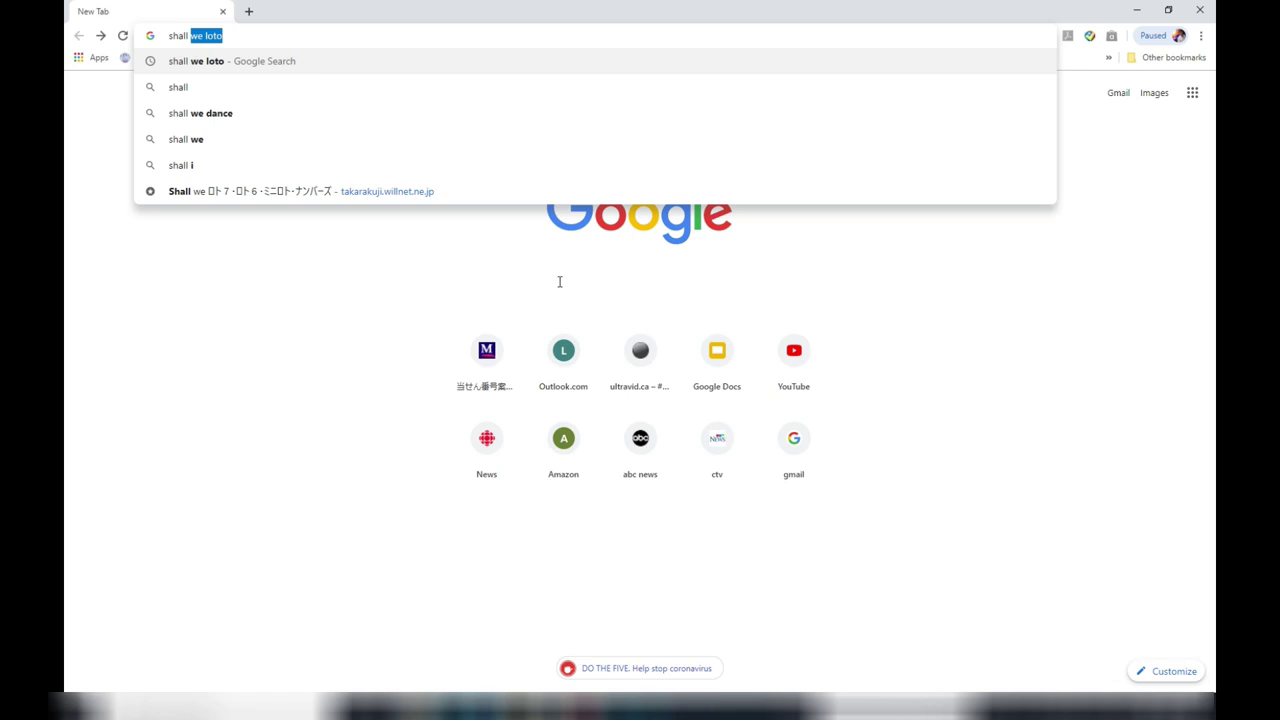
key(Return)
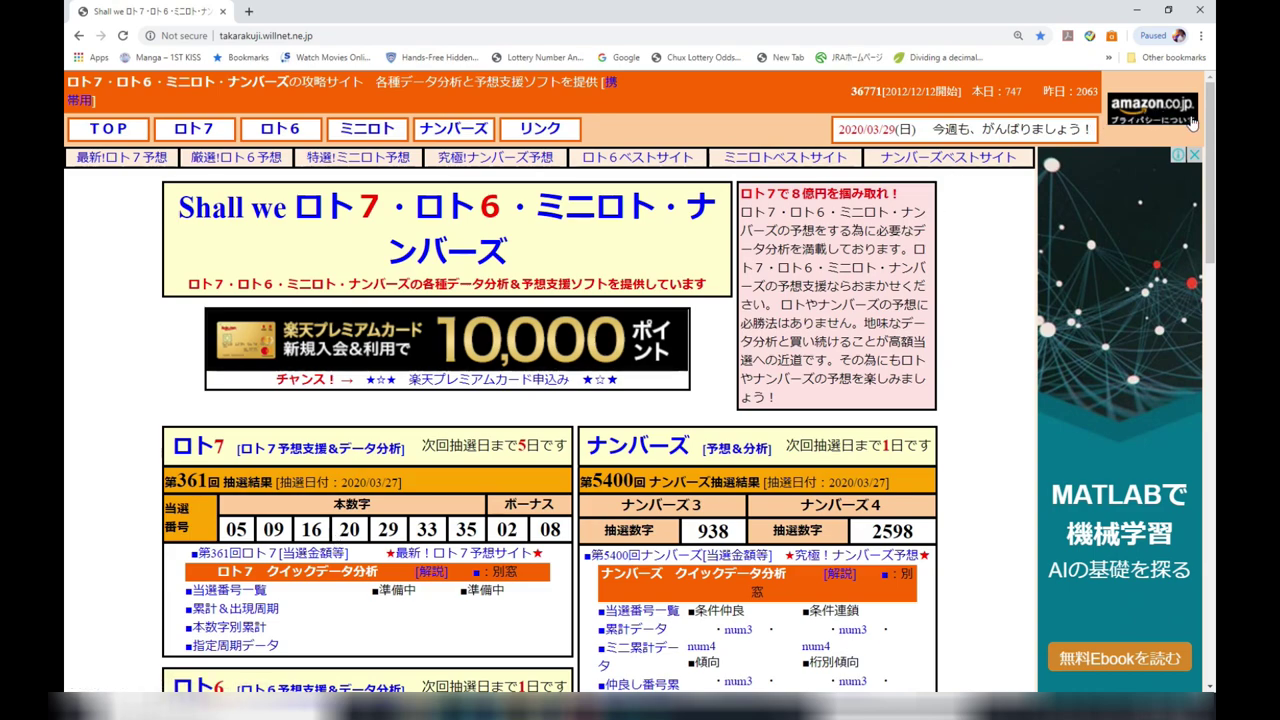
Open the Loto 6 draw 1468 page and list winning numbers for the latest 20 draws (最新 20回分)
scroll(1210, 125, down, 3)
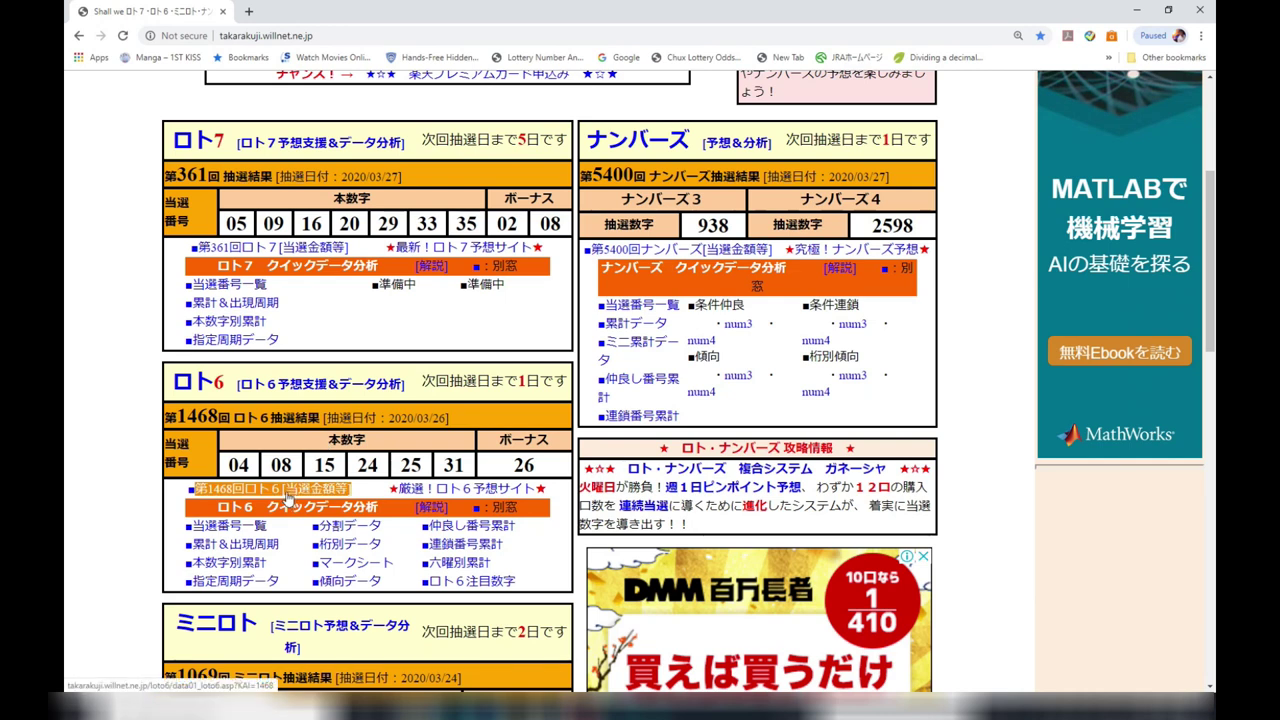
click(288, 495)
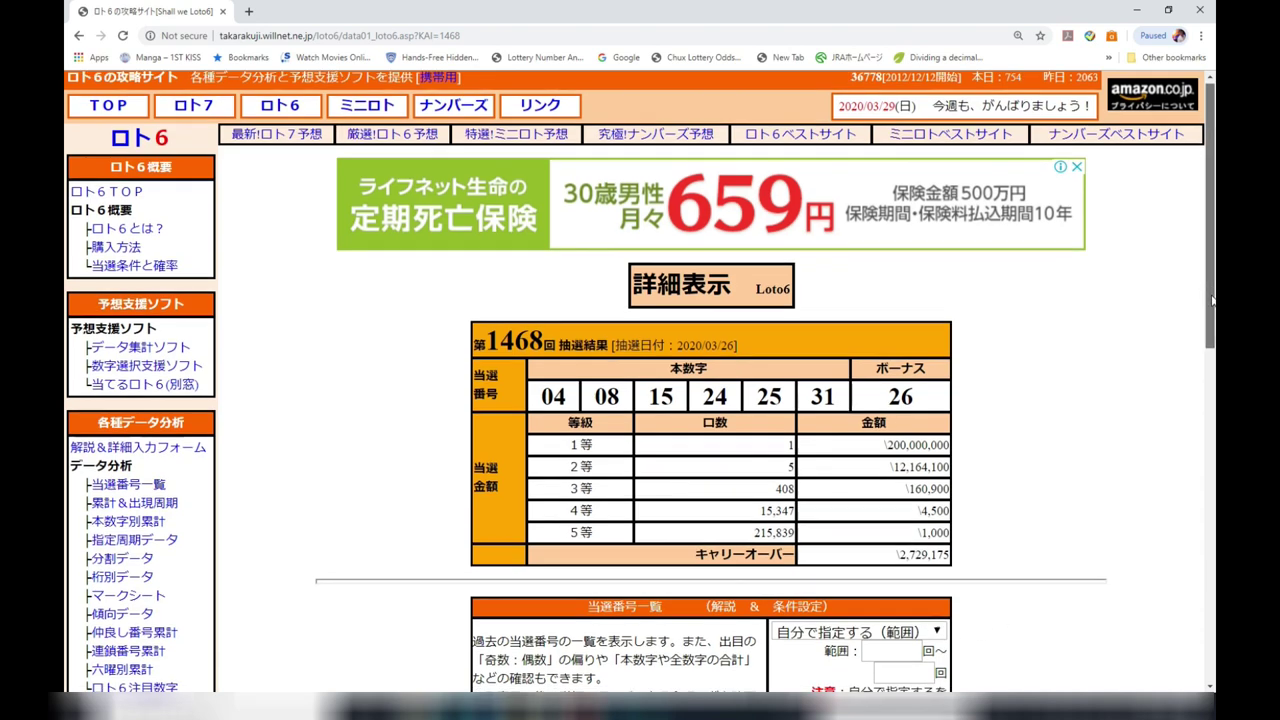
drag(1210, 298, 1210, 350)
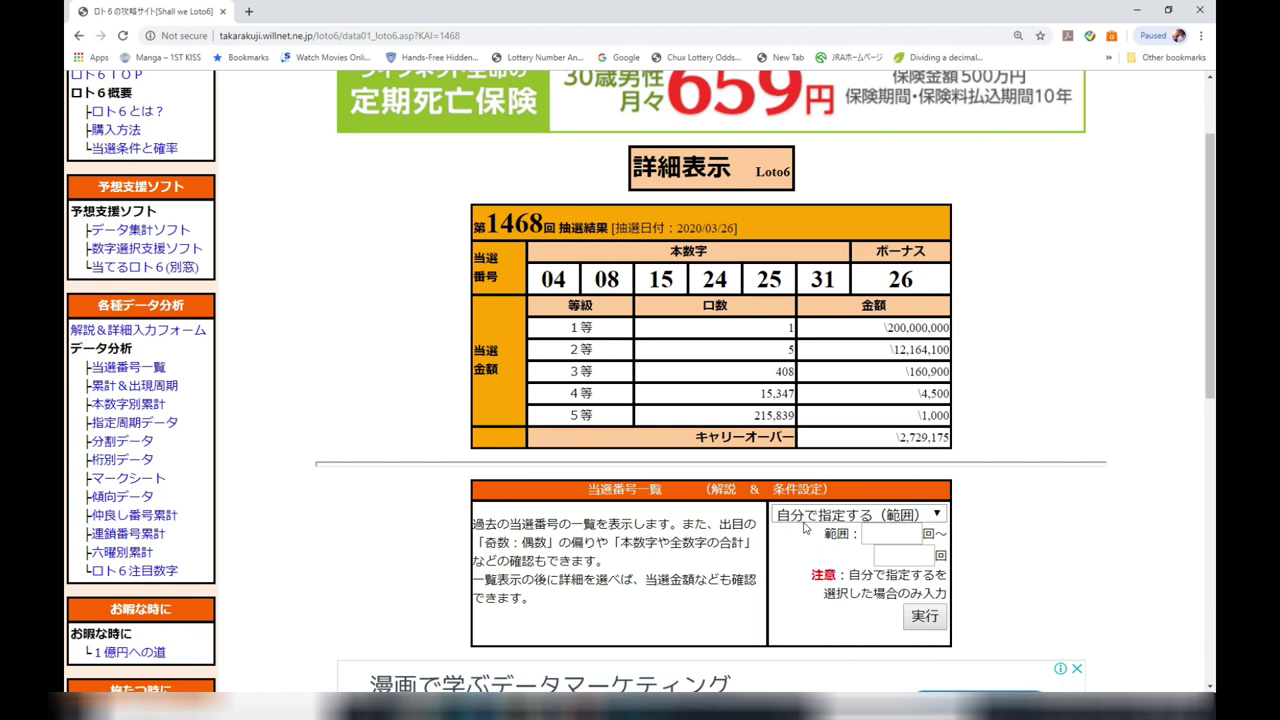
click(940, 518)
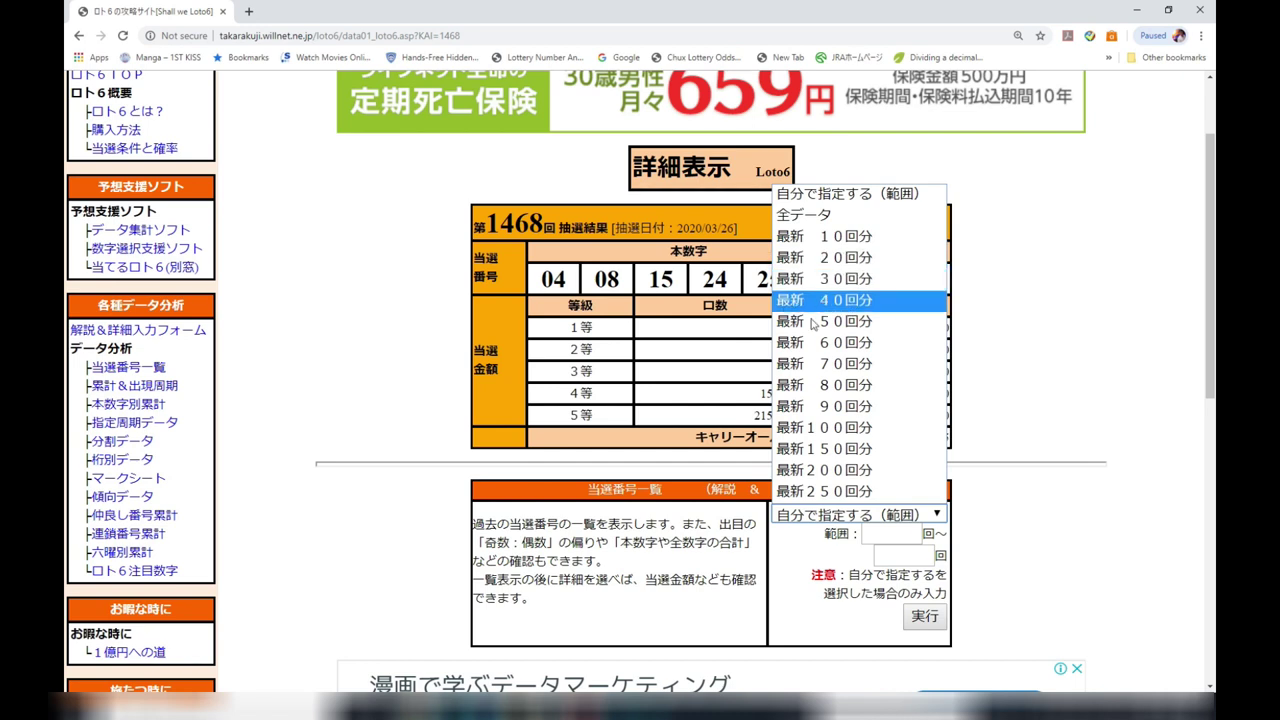
click(900, 264)
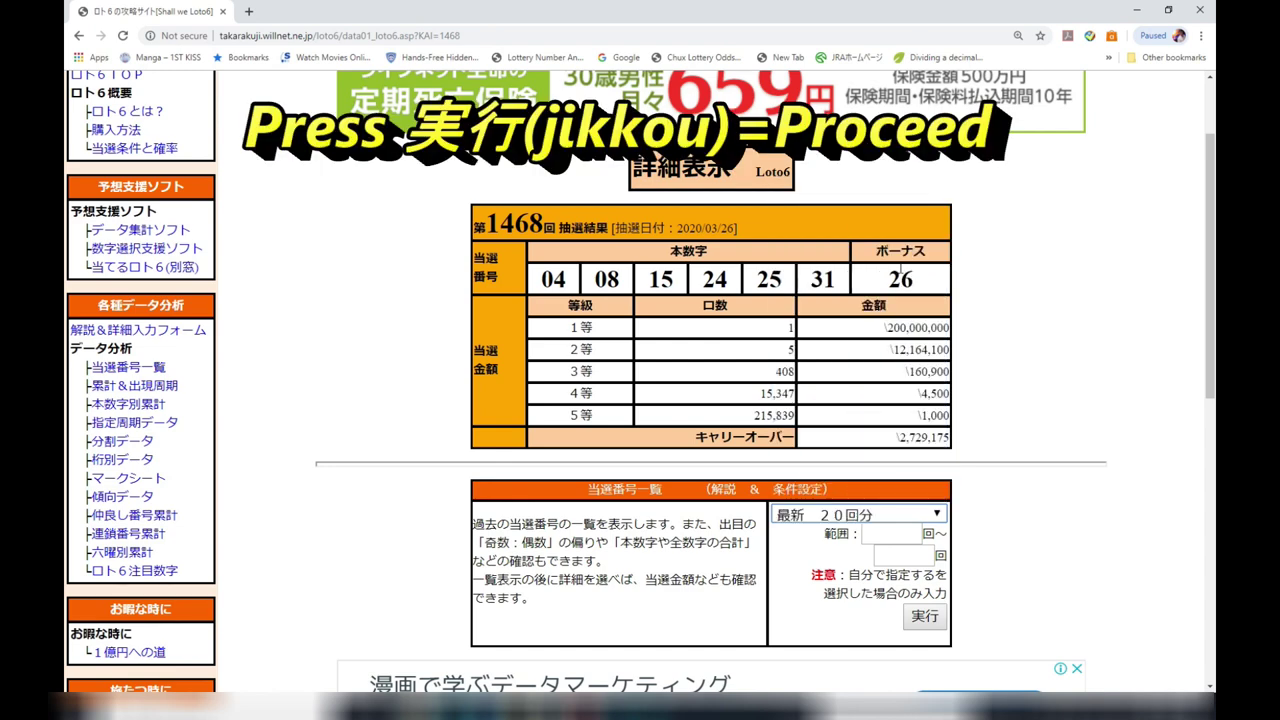
click(925, 617)
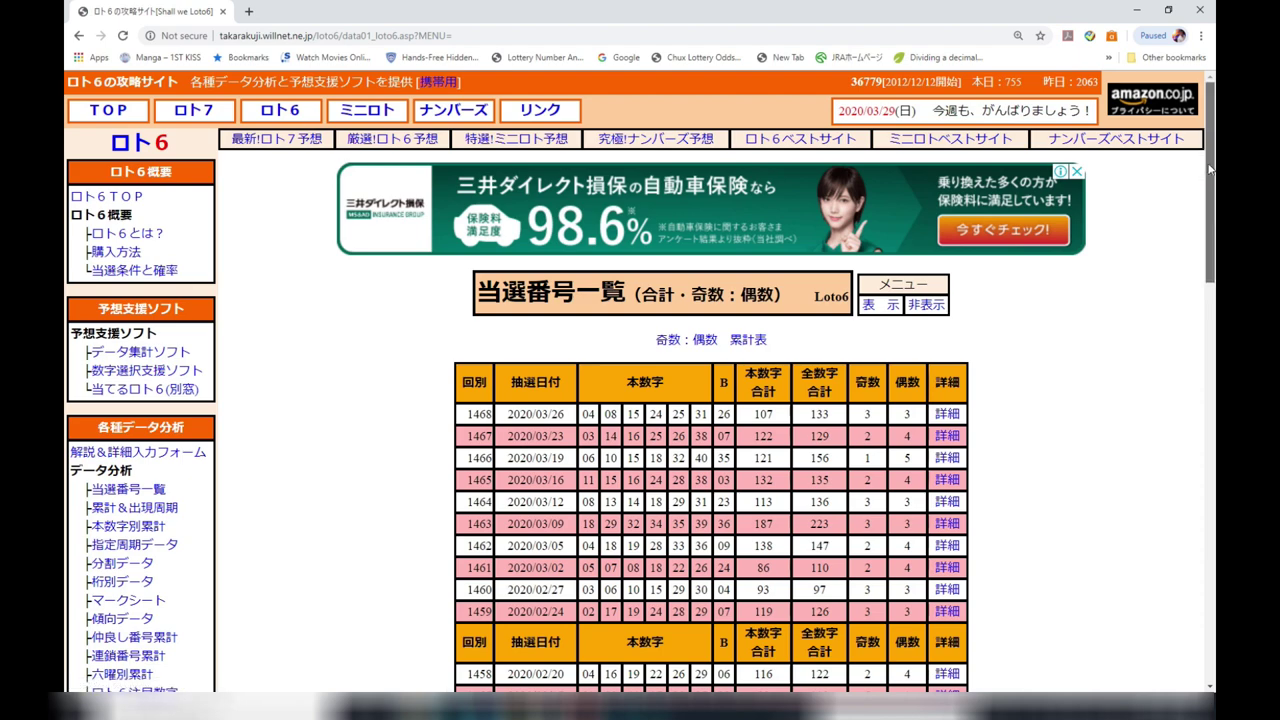
Select and copy the entire 20-draw Loto 6 results table, then switch to the blank Excel workbook
scroll(932, 593, down, 2)
scroll(932, 593, down, 2)
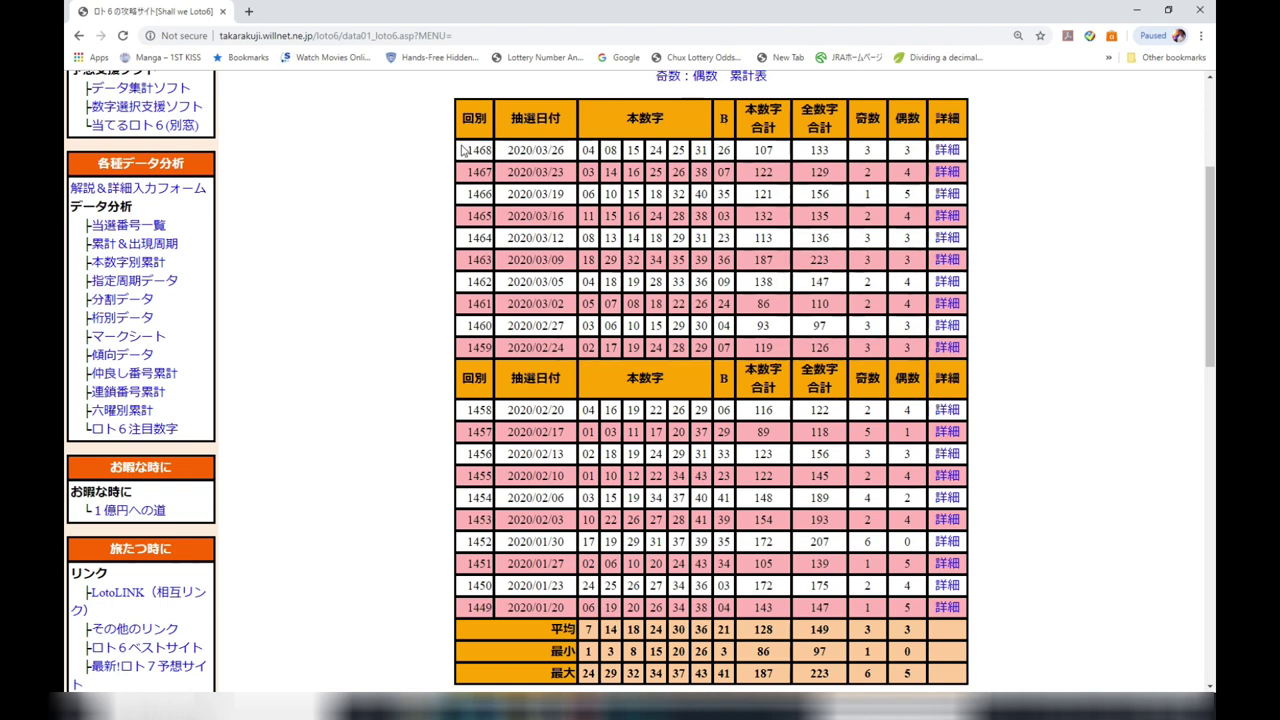
drag(461, 146, 968, 617)
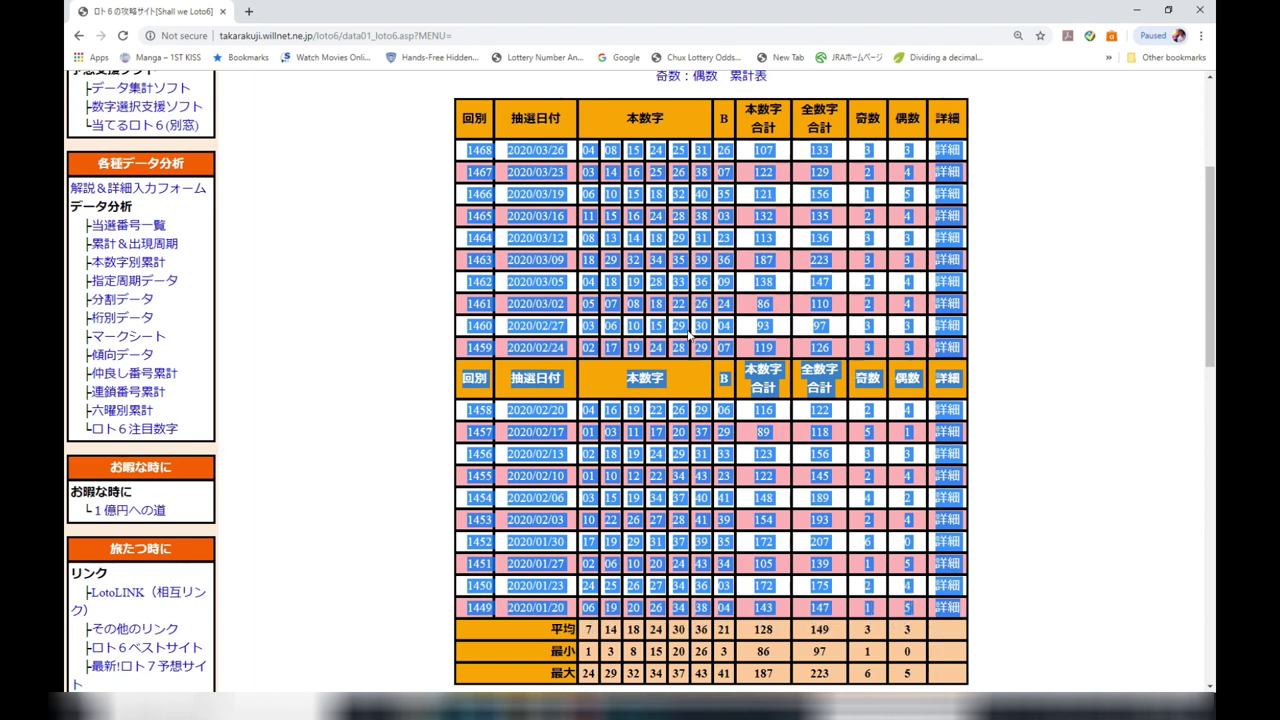
right_click(672, 258)
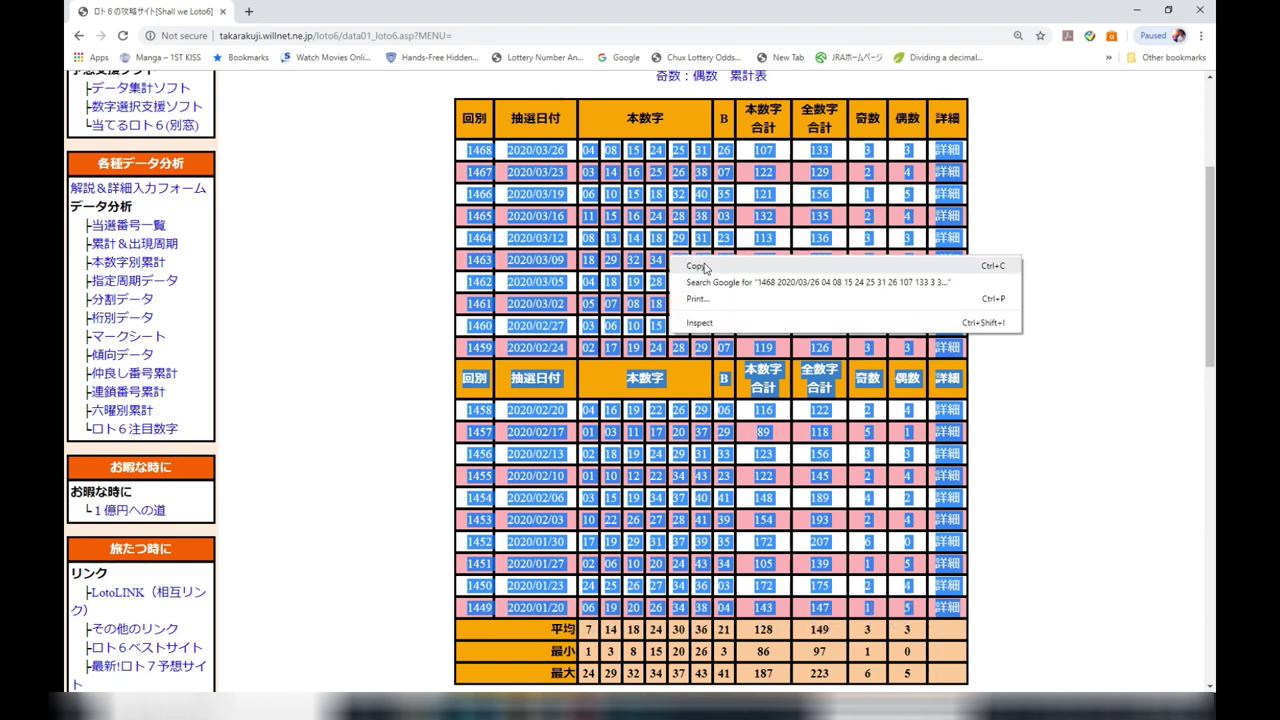
click(704, 268)
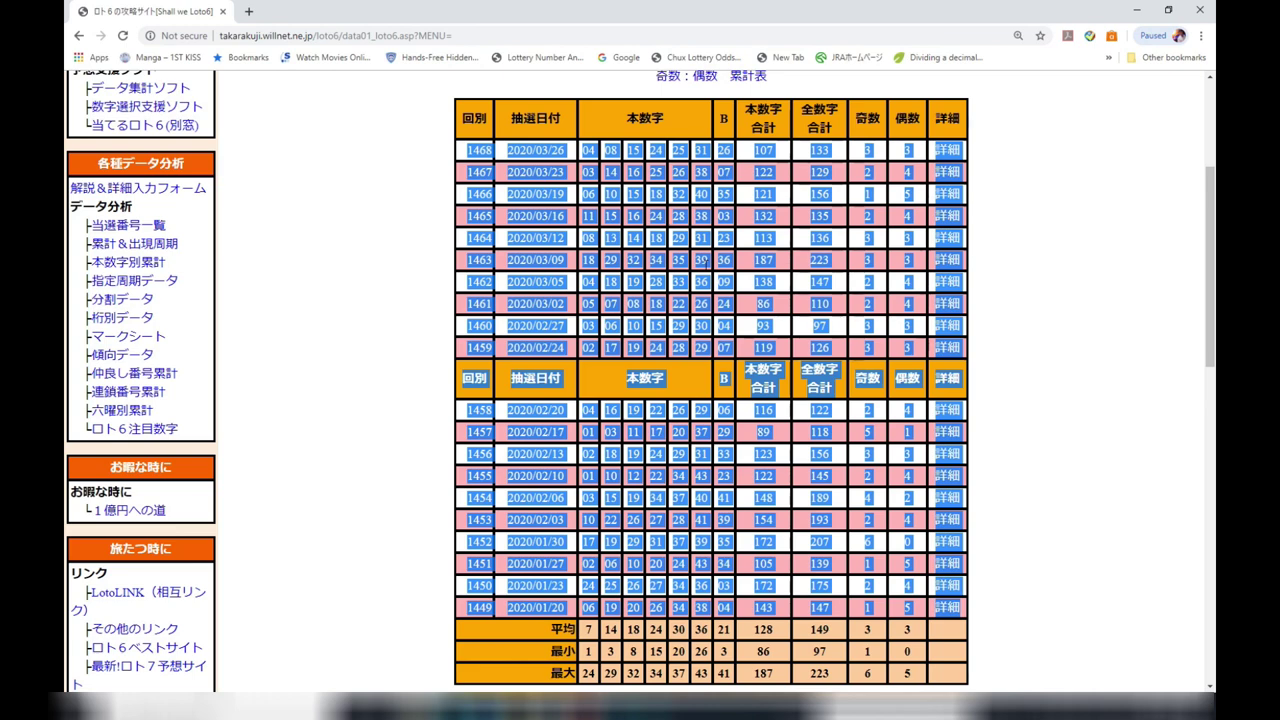
key(alt+Tab)
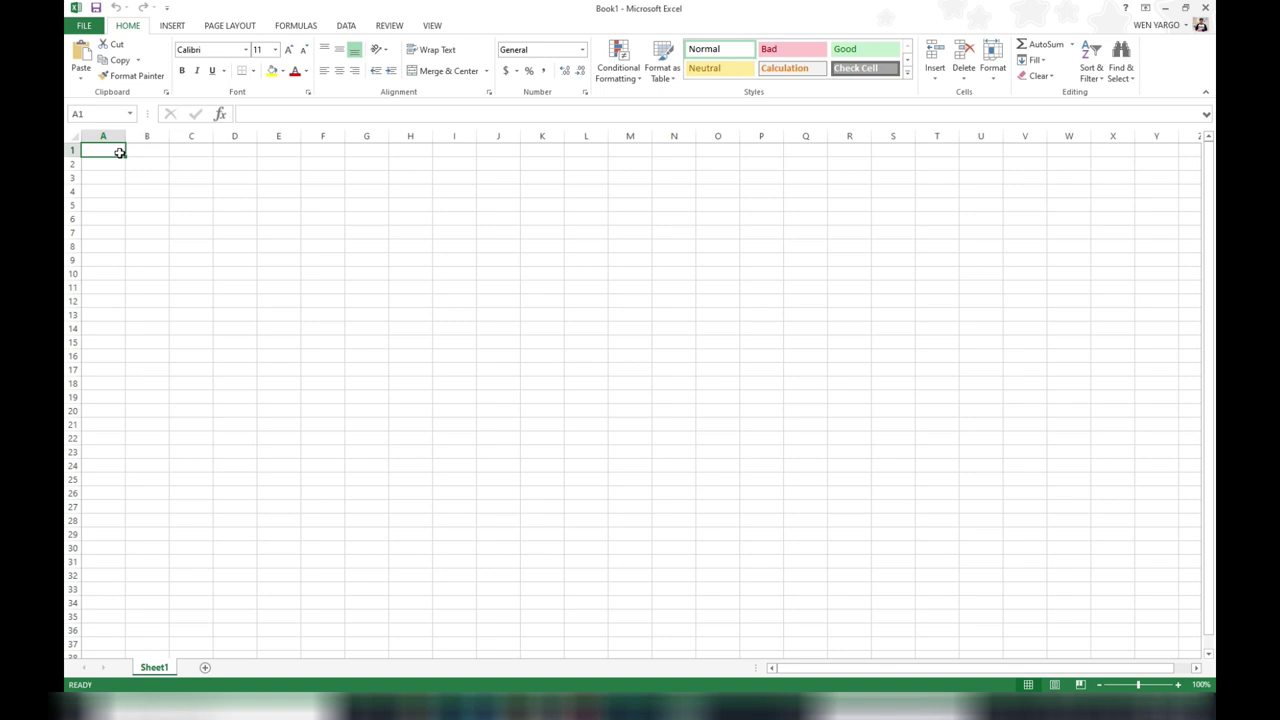
Paste the table at A1 keeping source formatting and delete the draw-number and date columns A:B
right_click(112, 155)
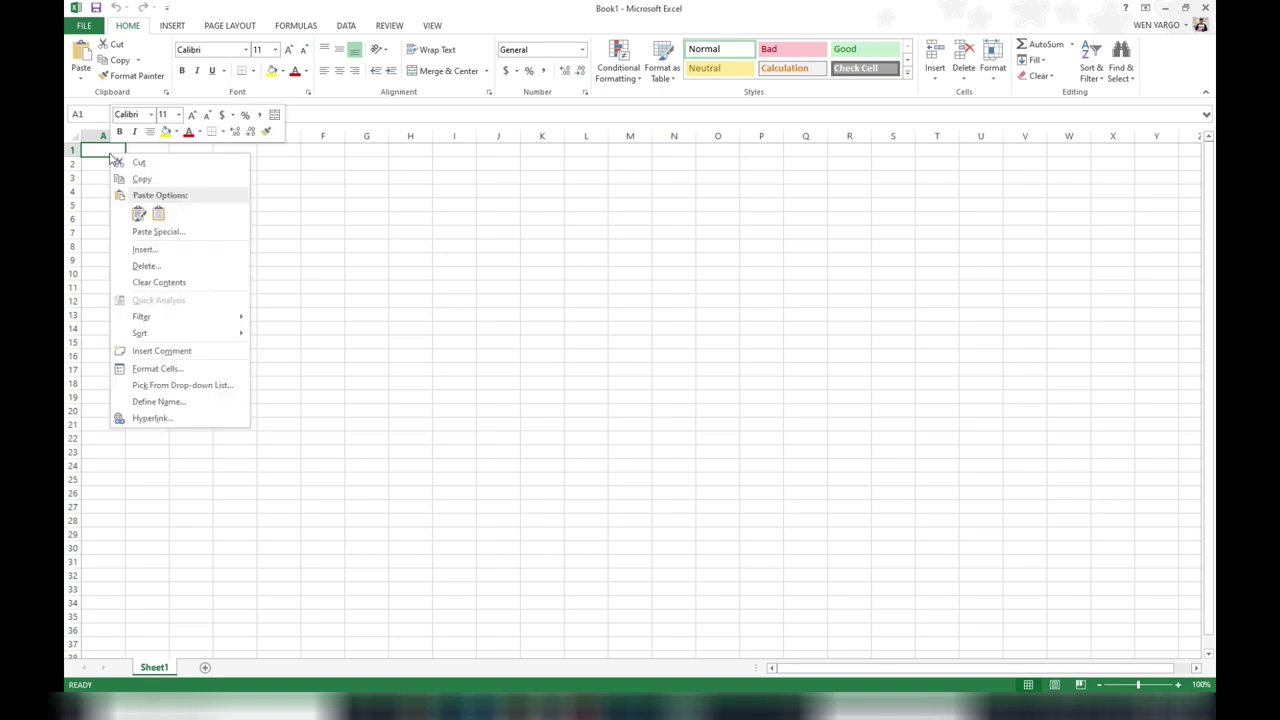
click(138, 214)
click(410, 561)
scroll(410, 561, up, 2)
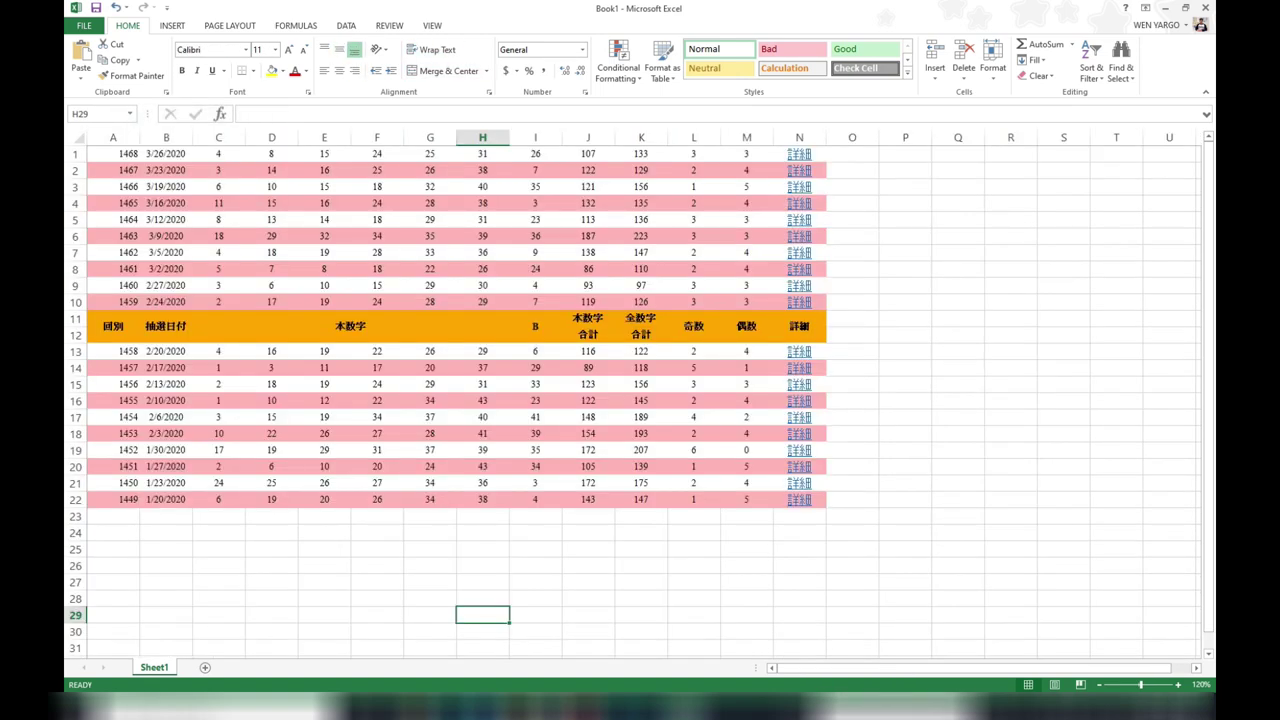
click(128, 139)
drag(130, 141, 172, 140)
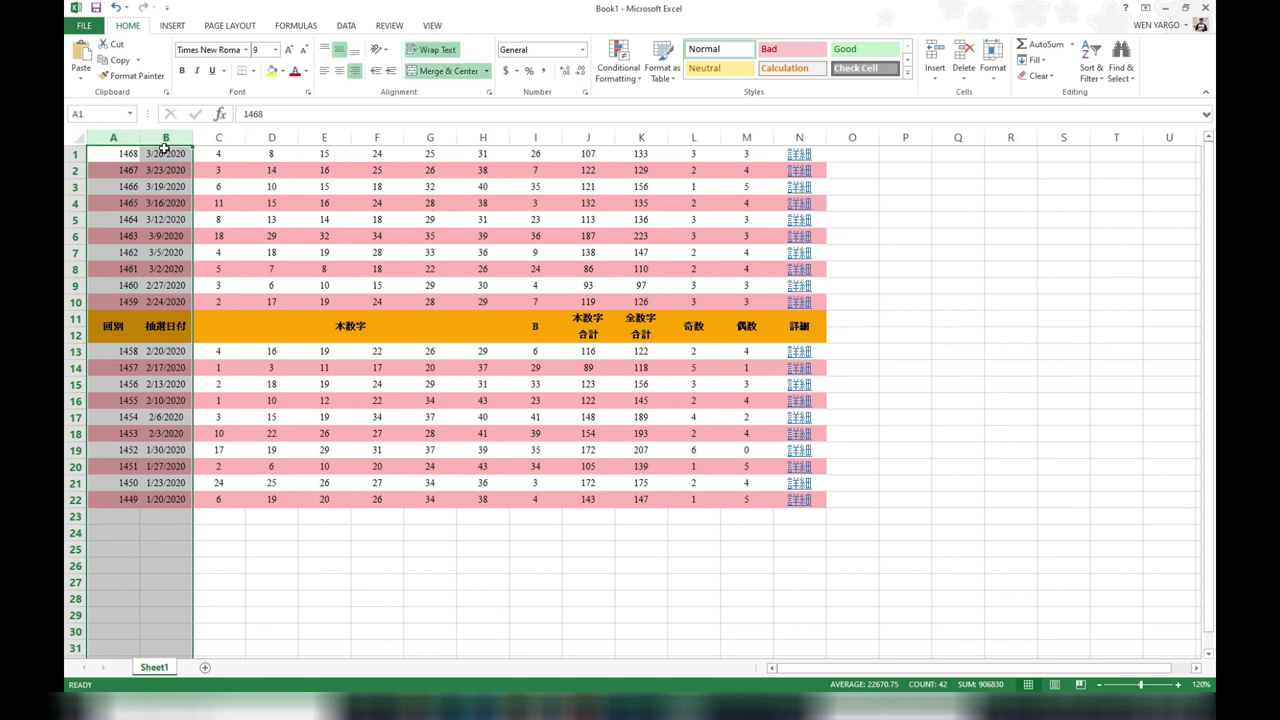
right_click(168, 149)
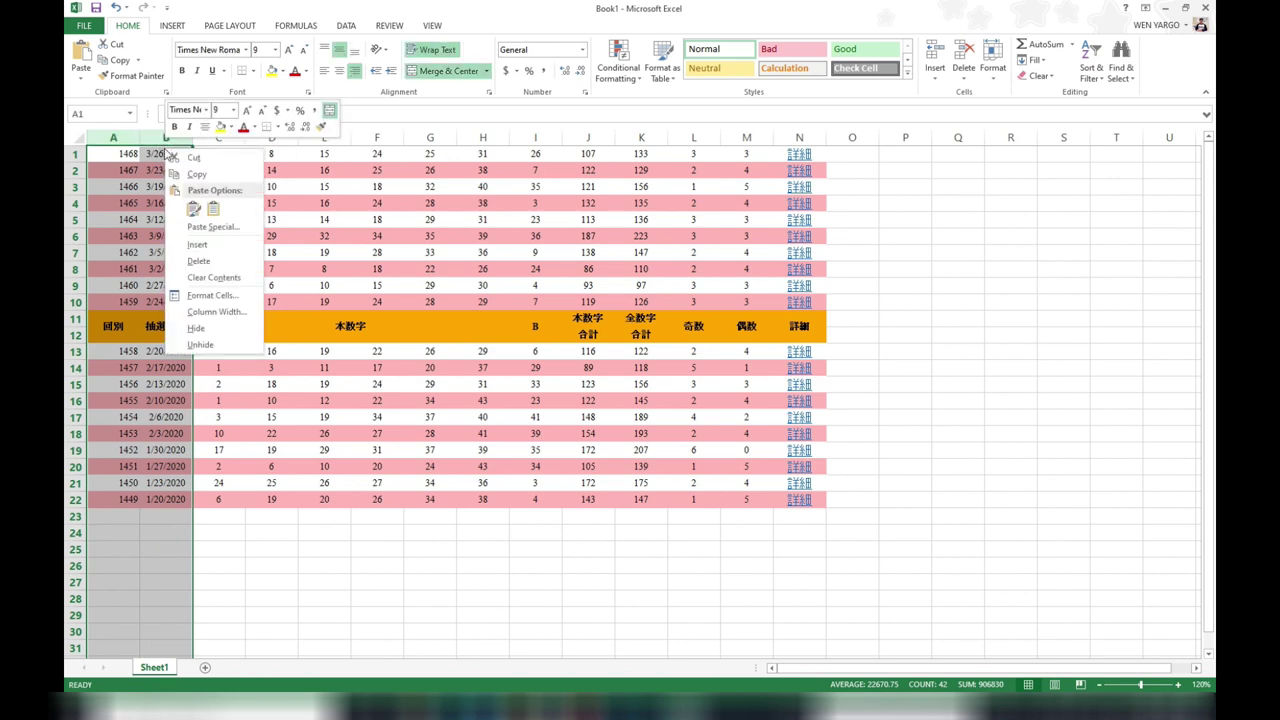
click(198, 261)
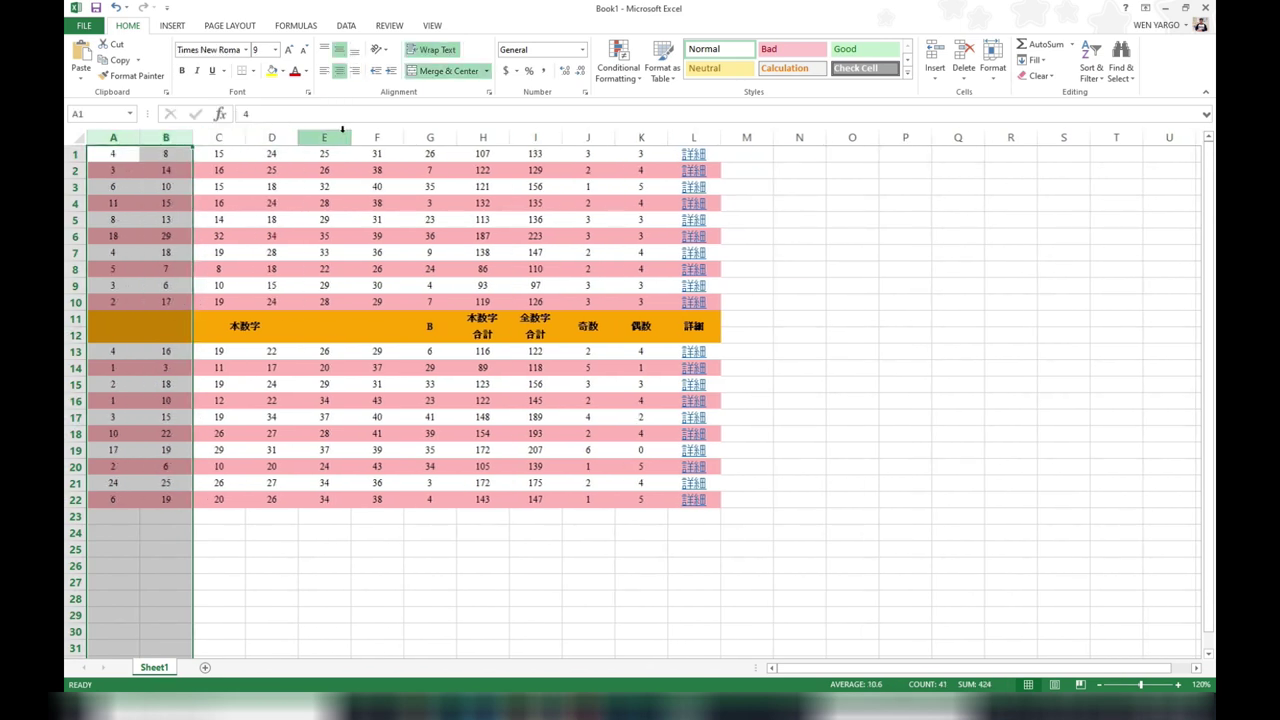
Delete columns G through N, removing the bonus, totals, odd/even and detail columns
click(222, 137)
click(271, 137)
click(324, 137)
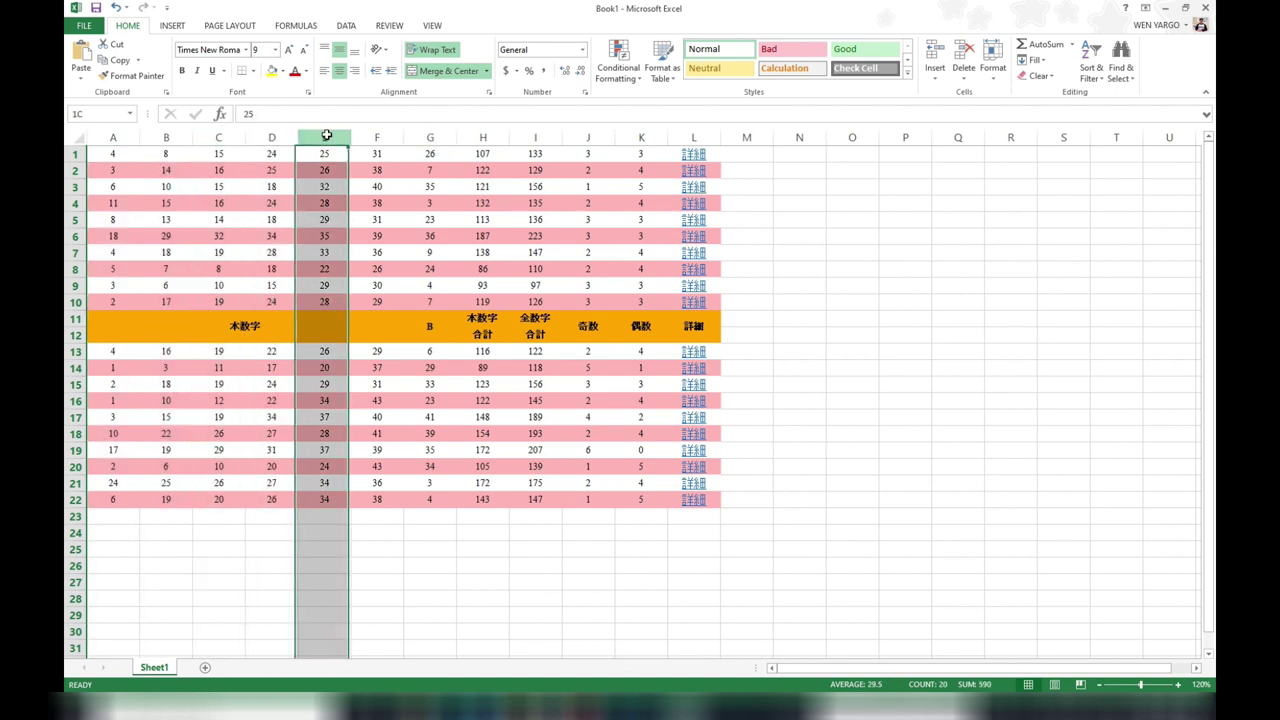
click(377, 137)
drag(430, 137, 799, 137)
right_click(689, 172)
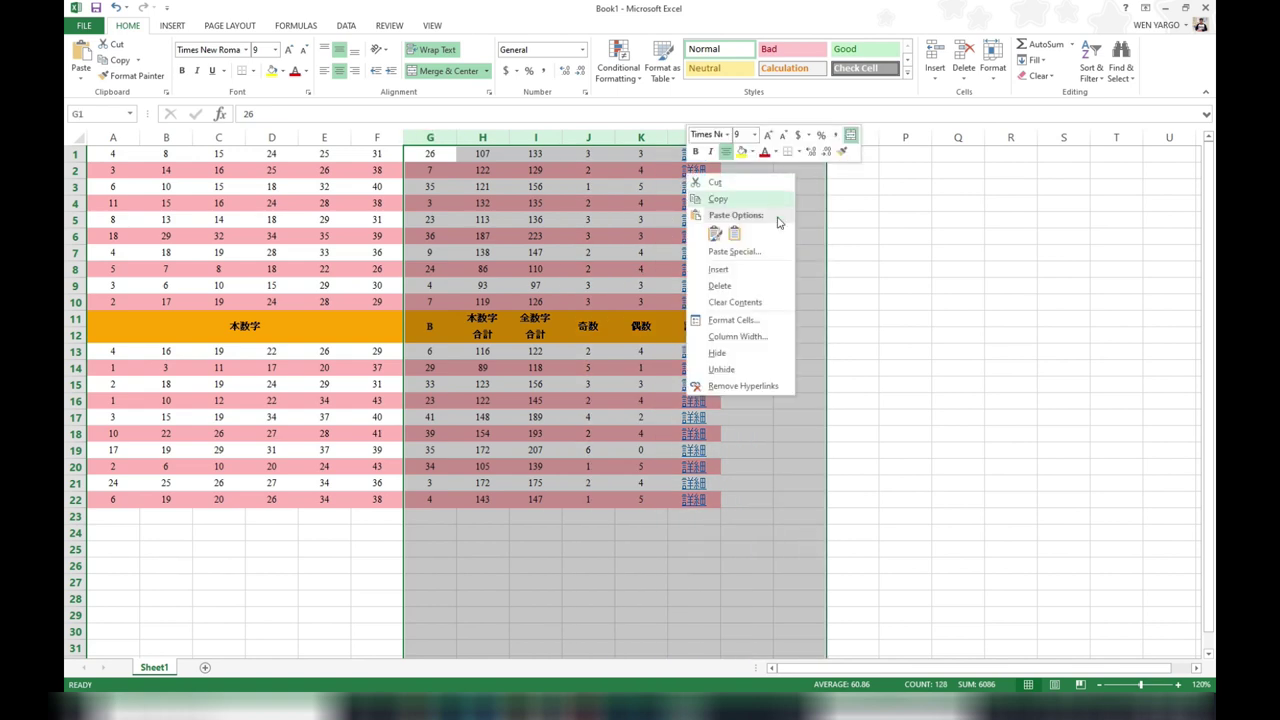
click(720, 286)
click(843, 288)
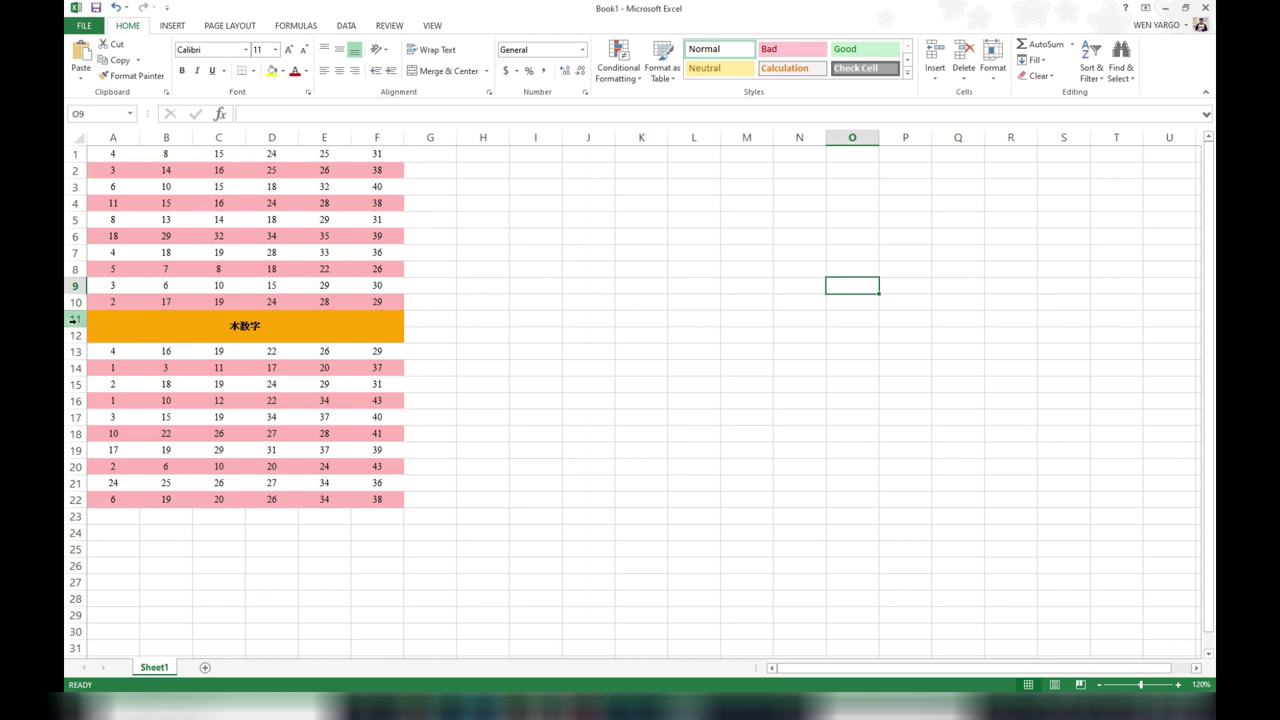
Delete the 本数字 header rows 11 and 12
drag(74, 319, 74, 334)
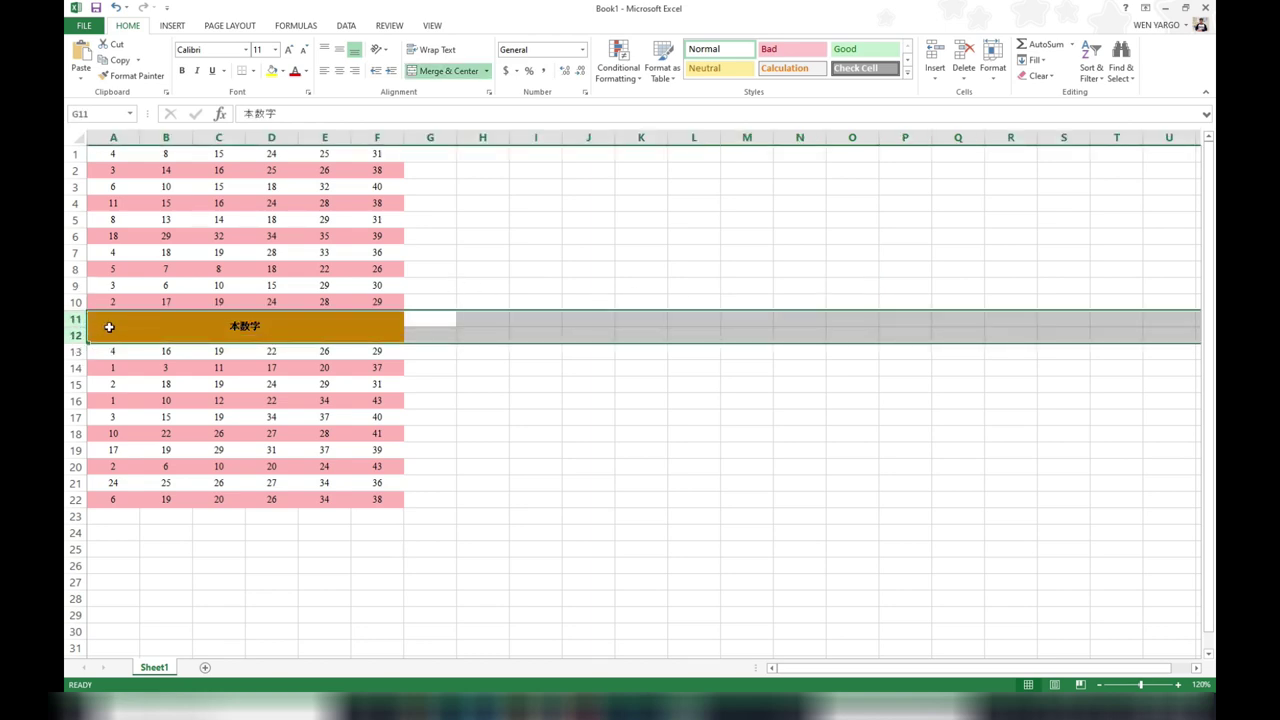
right_click(109, 326)
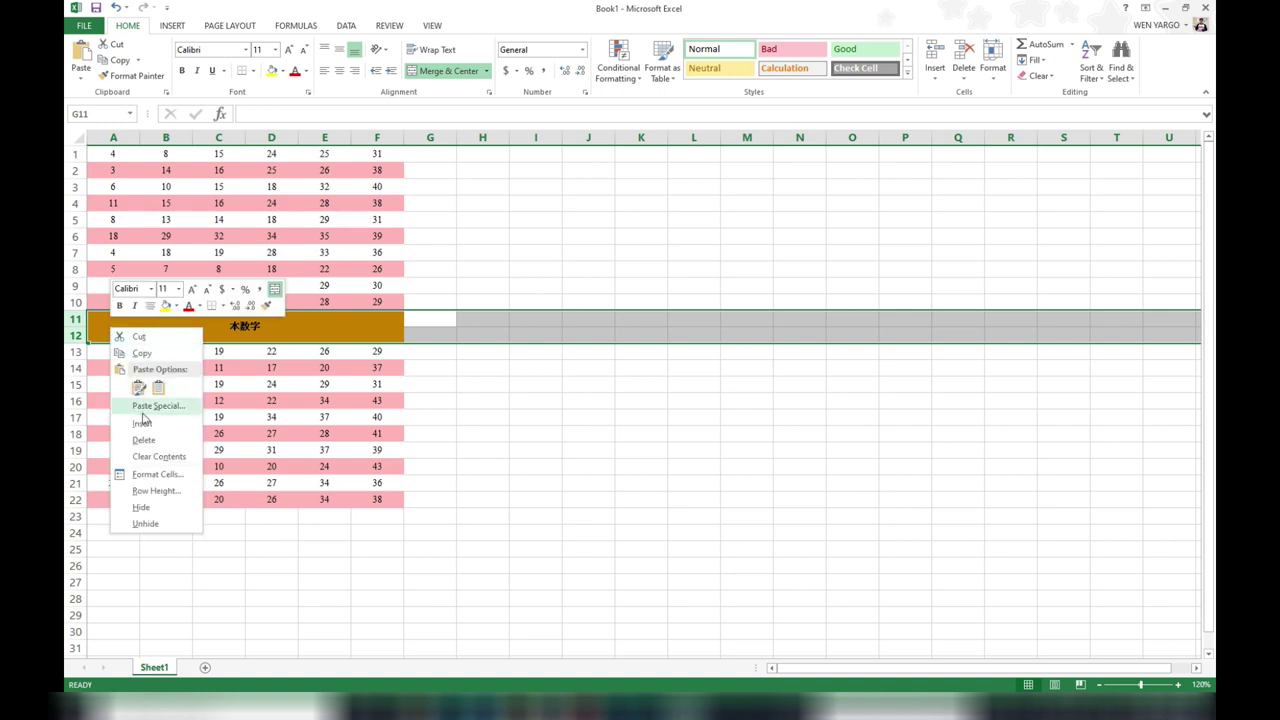
click(140, 437)
click(552, 485)
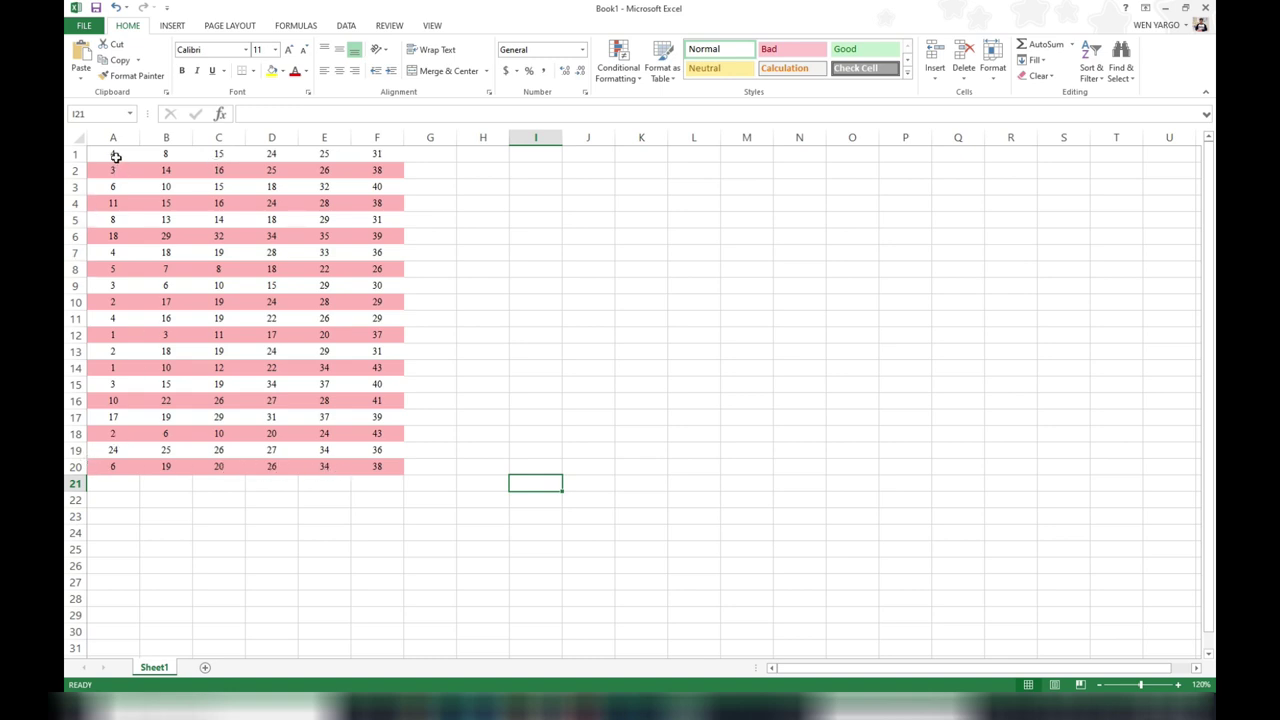
Copy the 20 rows of winning numbers in A1:F20
drag(107, 154, 370, 466)
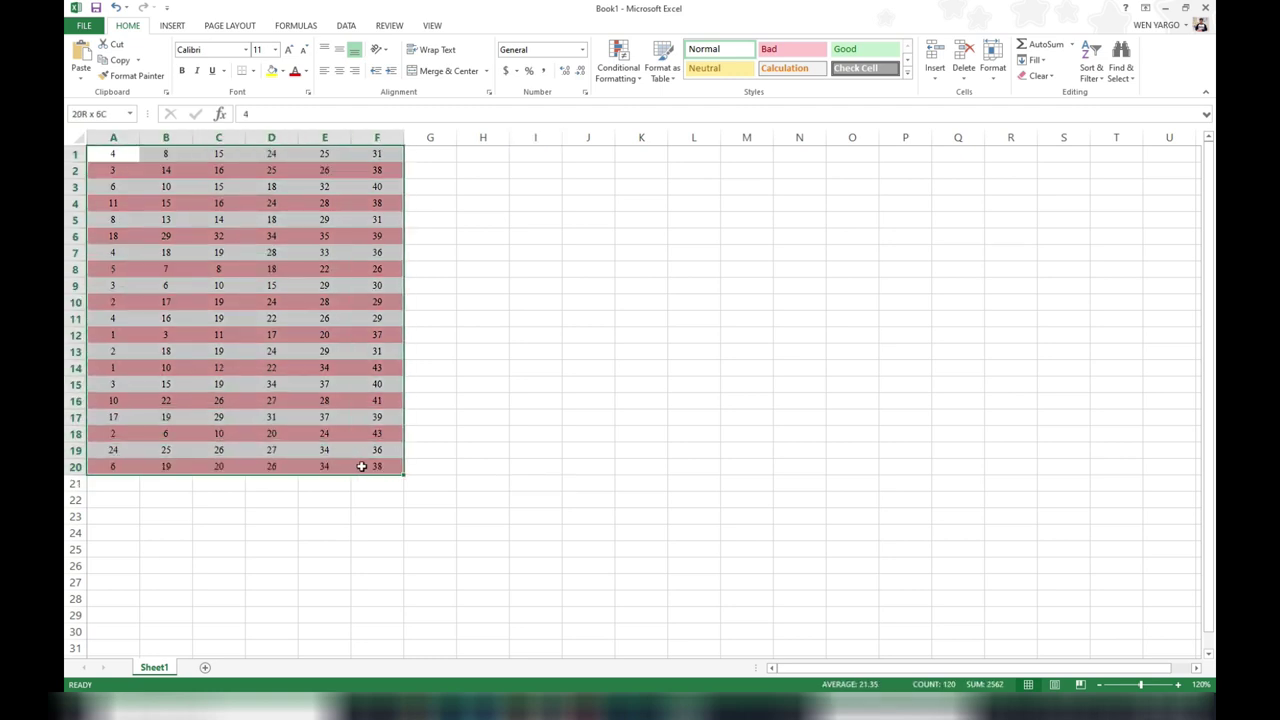
right_click(240, 283)
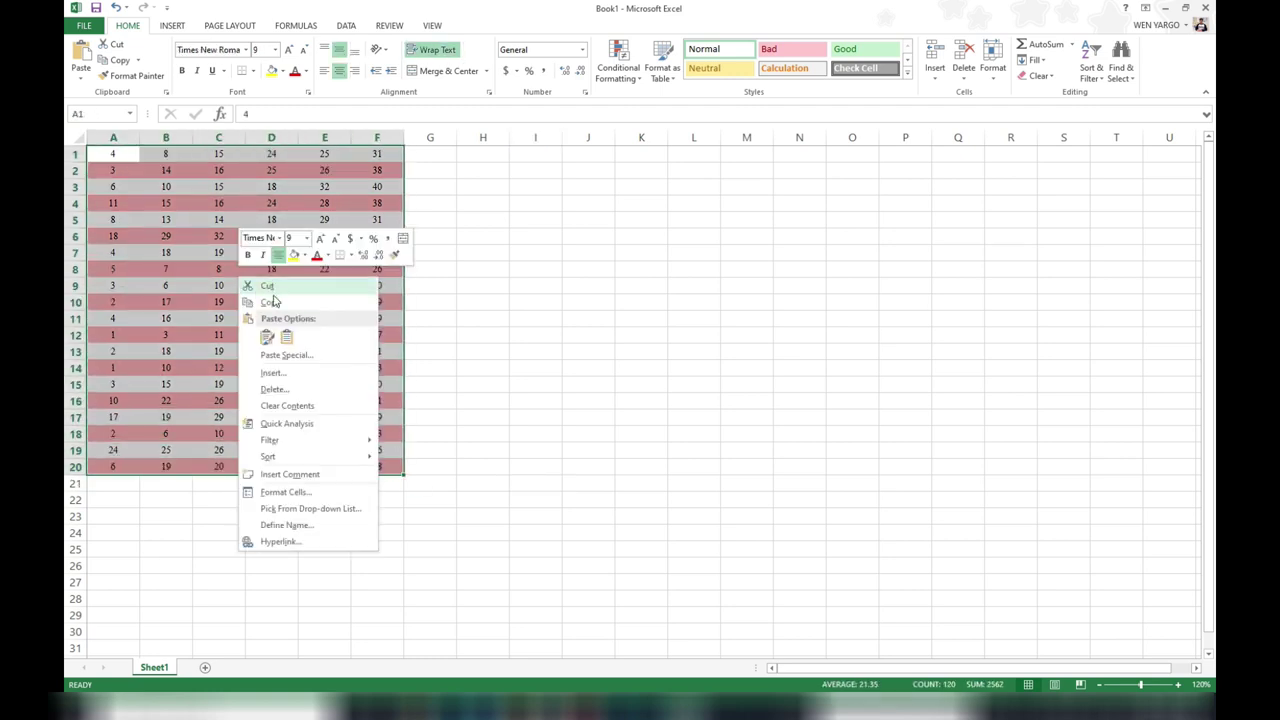
click(264, 302)
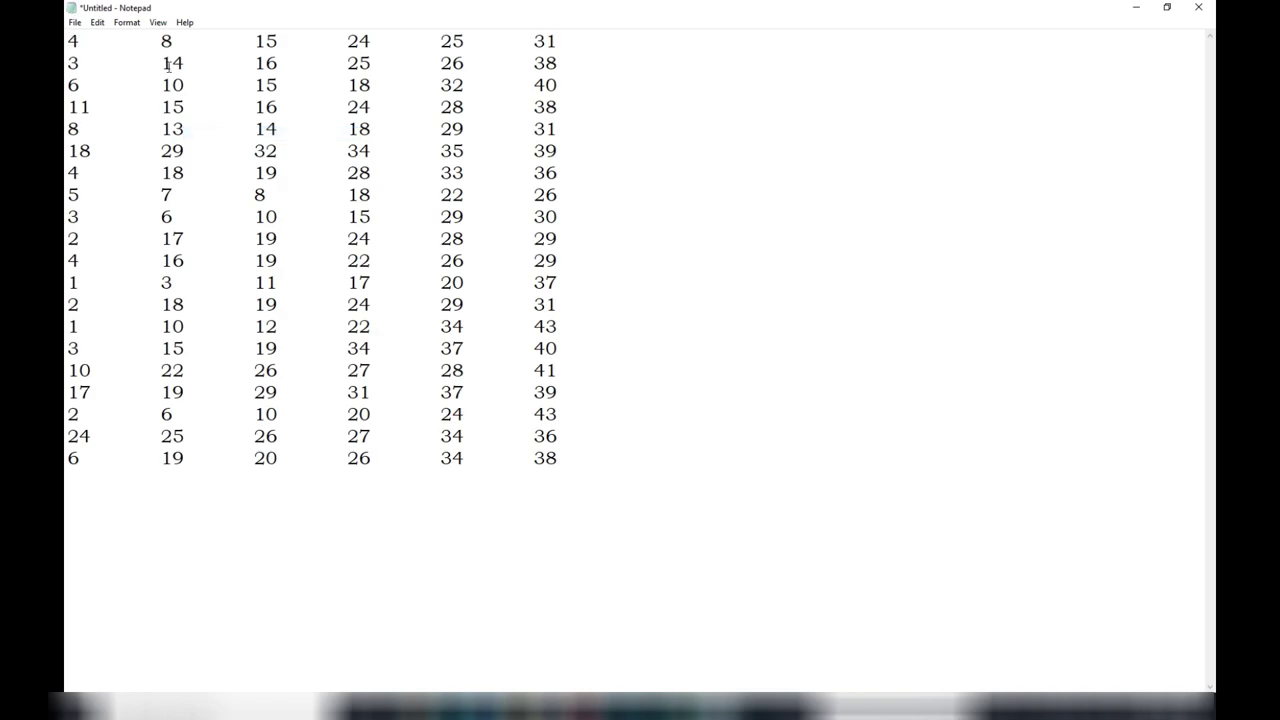
Add leading zeros to the single-digit numbers on lines 1, 2, 3, 5 and 8
text(0)
click(150, 41)
text(0)
click(66, 63)
text(0)
click(158, 189)
text(0)
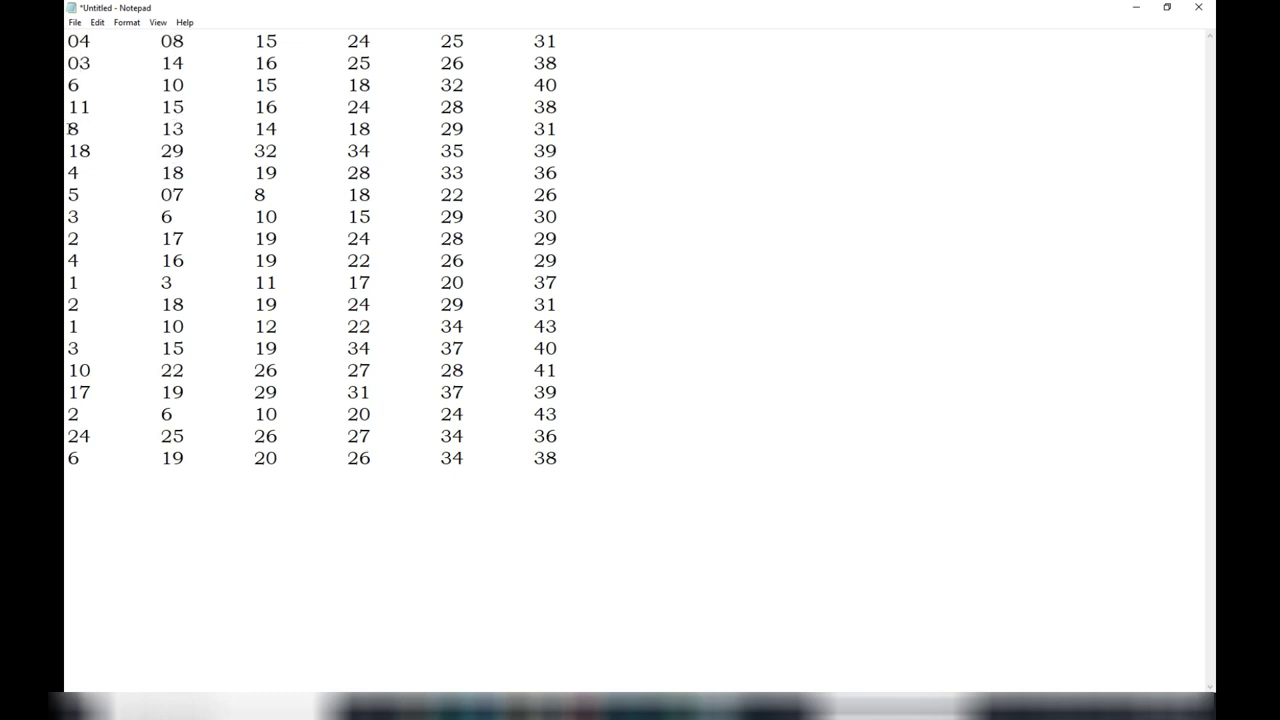
click(67, 128)
text(0)
click(67, 84)
text(0)
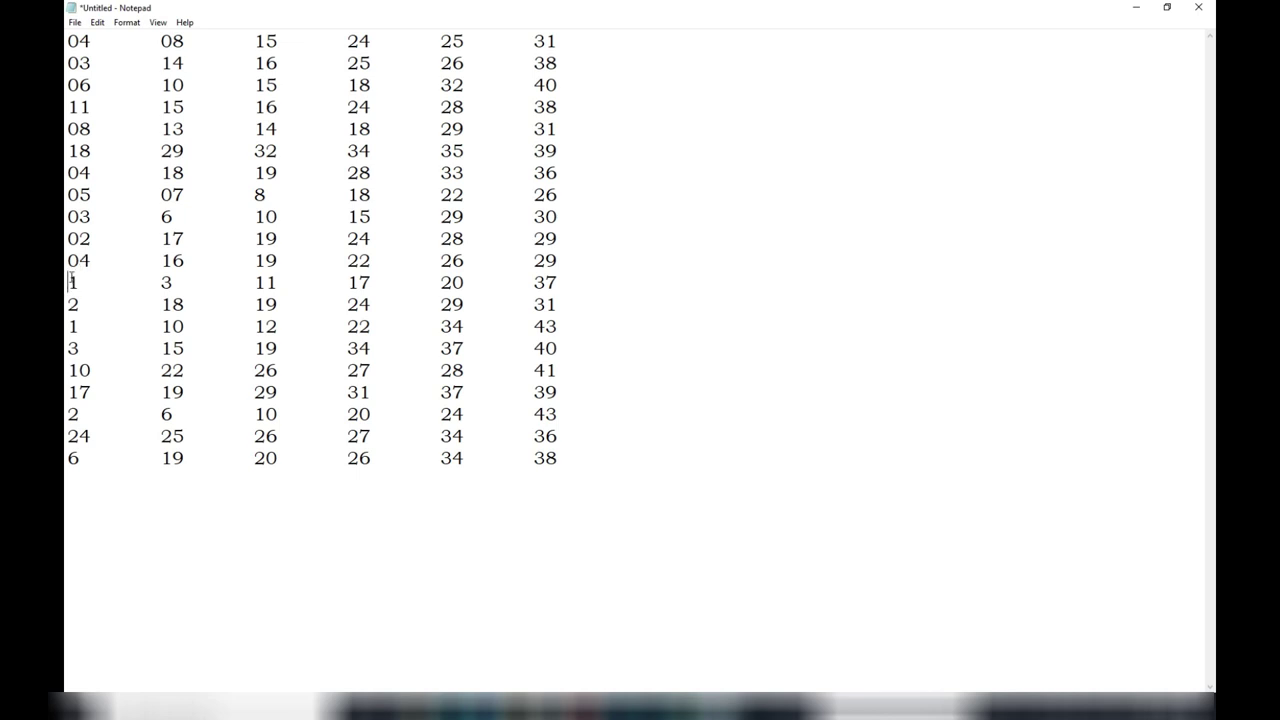
Zero-pad the numbers starting lines 12 through 16 and the last row, removing the stray zero before 10
click(68, 282)
text(0)
click(67, 304)
text(0)
click(67, 326)
text(0)
click(67, 348)
text(0)
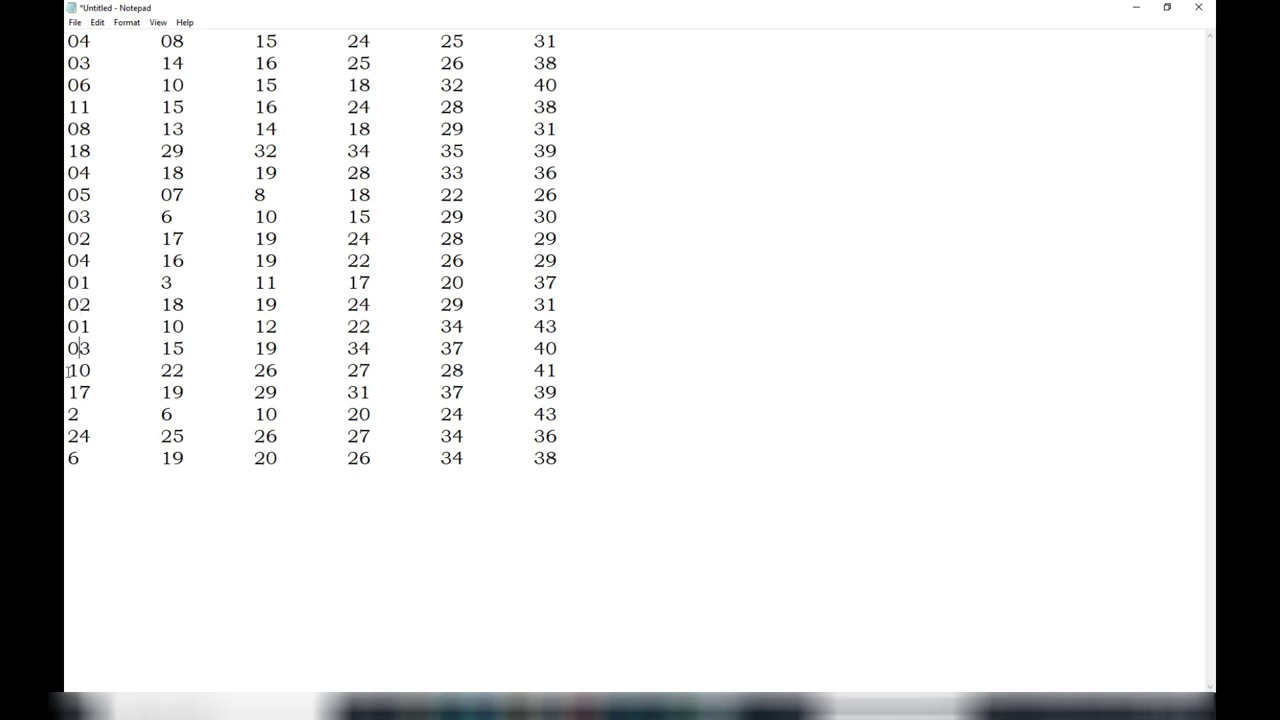
click(67, 370)
text(0)
key(BackSpace)
text(0)
click(69, 457)
text(02	0)
Zero-pad the remaining inner-column values: 3 in row 12, 6 in row 9, 8 in row 8
click(160, 283)
text(0)
click(161, 217)
text(0)
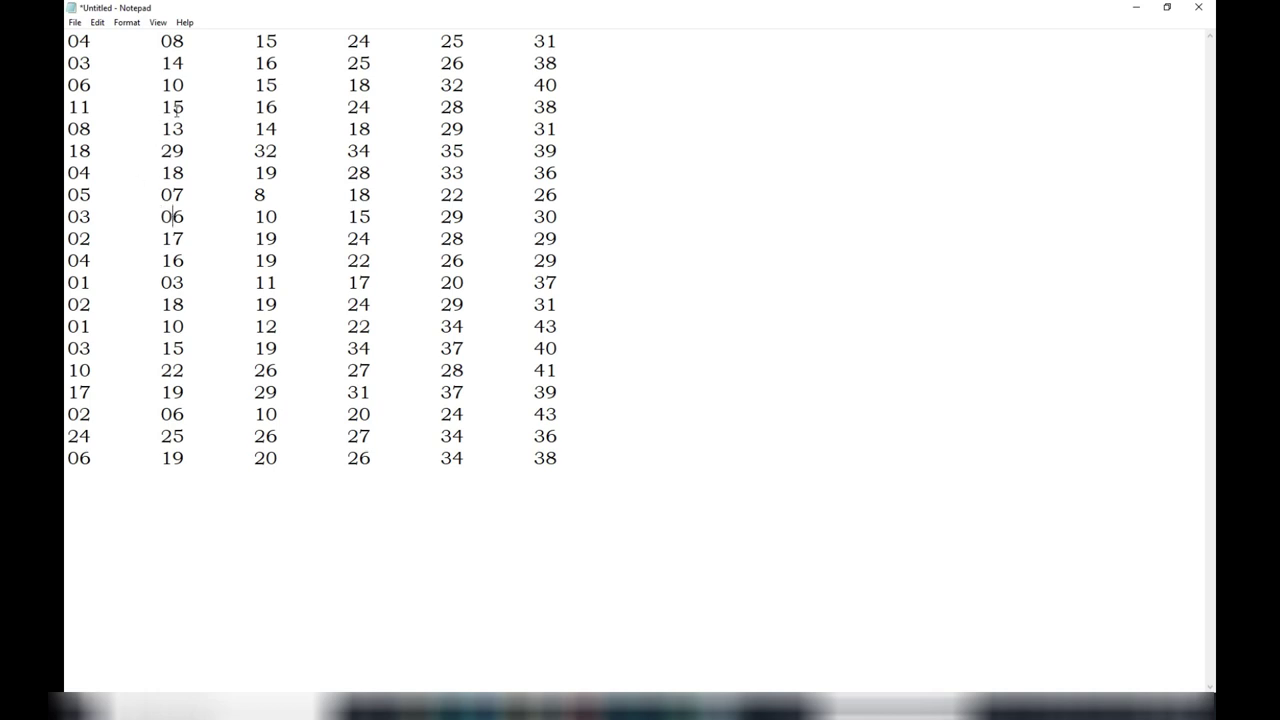
click(253, 194)
text(0)
Select all 20 rows of two-digit Loto 6 numbers in Notepad and copy them
click(757, 390)
drag(596, 460, 66, 40)
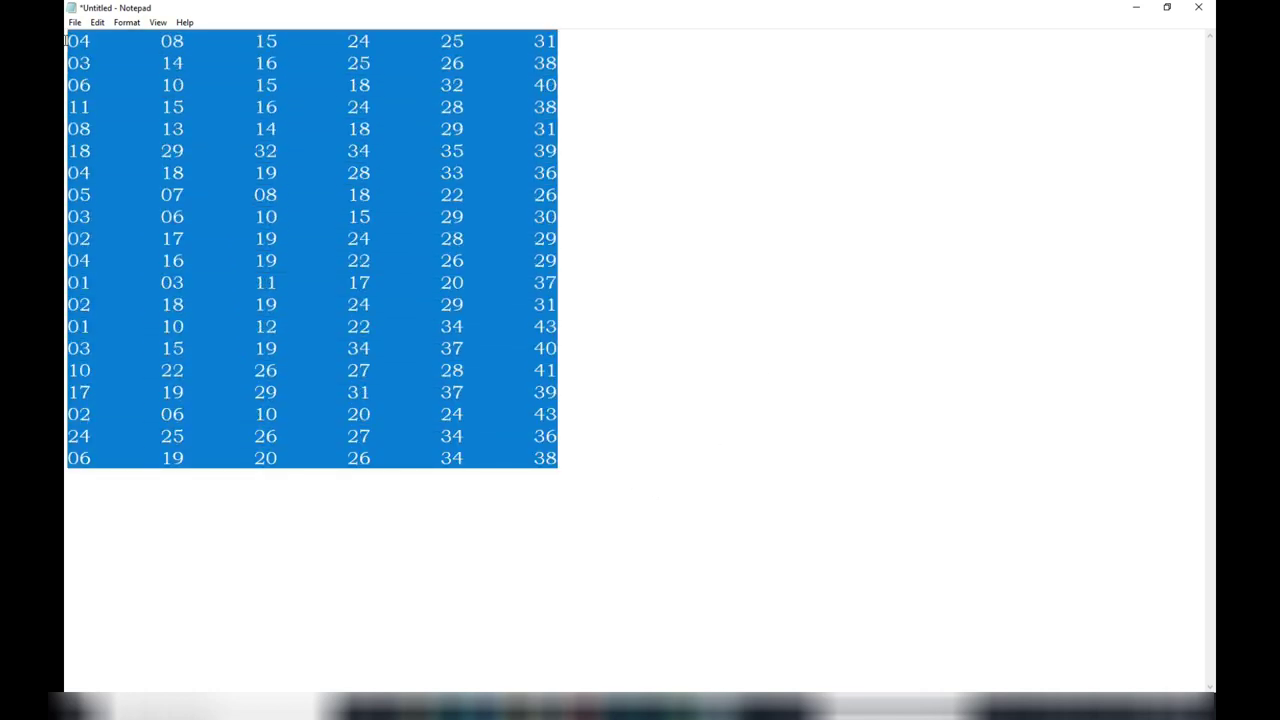
right_click(117, 62)
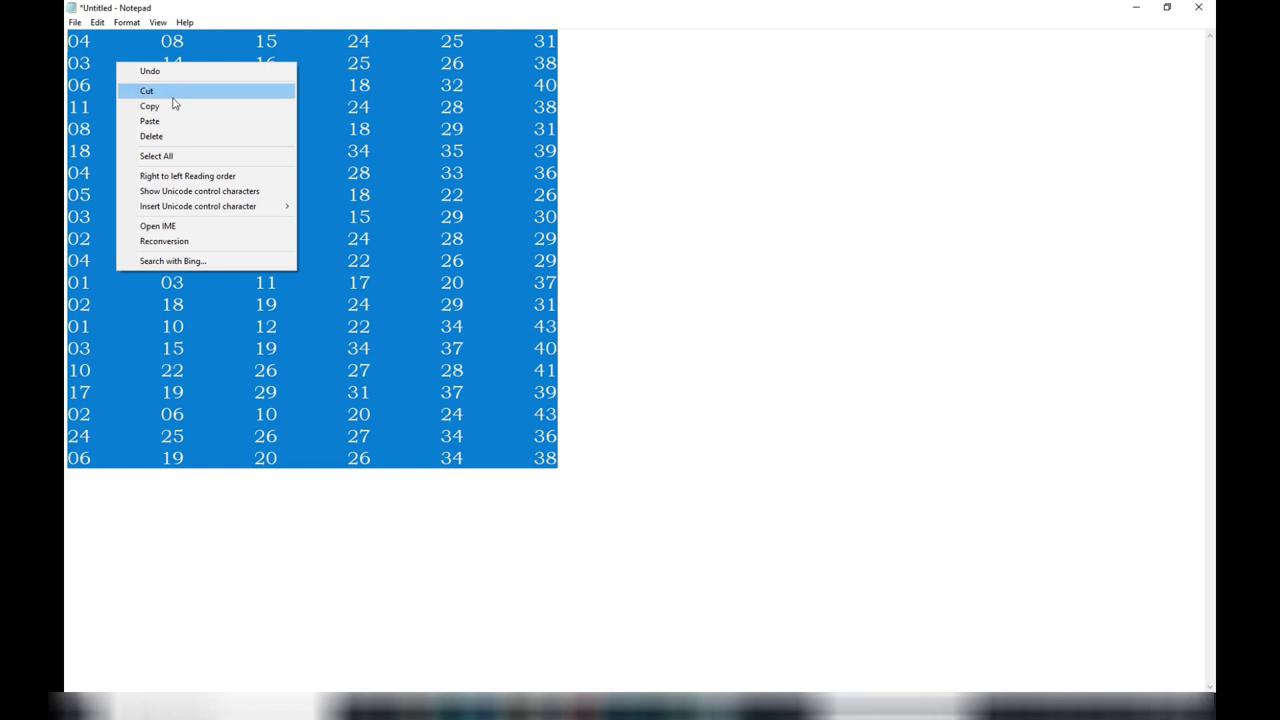
click(150, 106)
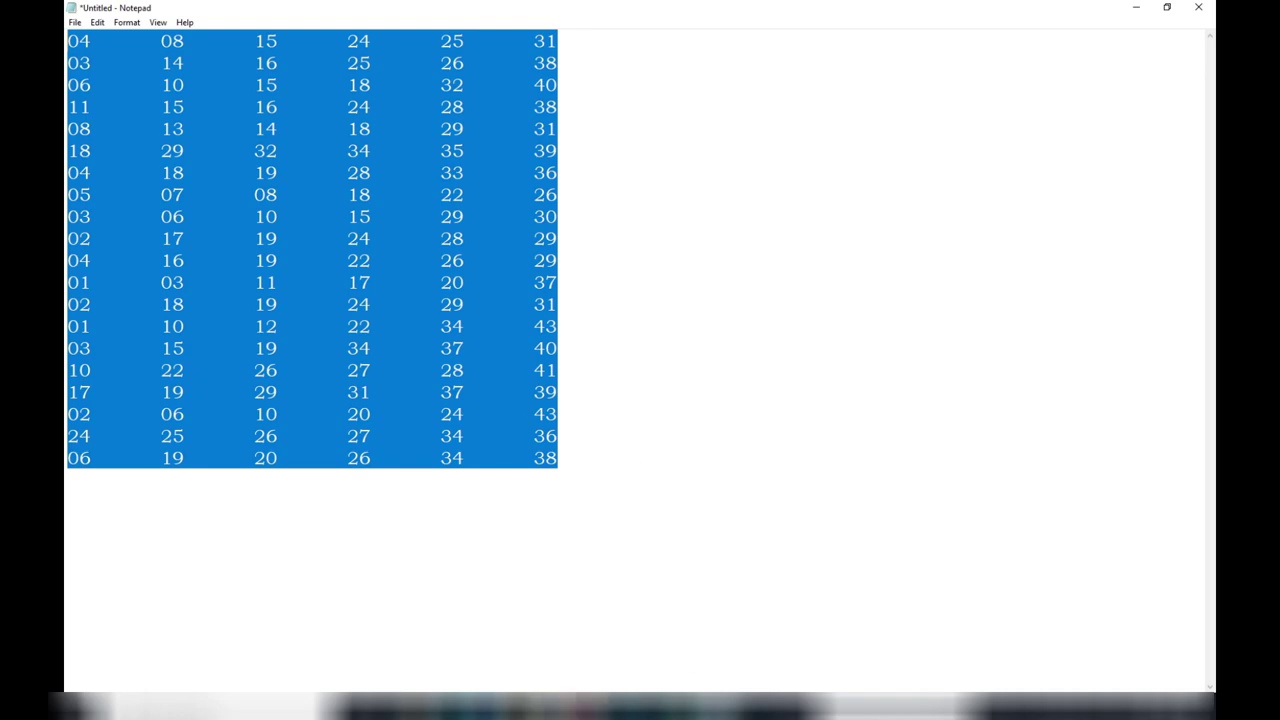
Switch to Firefox and search the web for 'chux lotto'
click(586, 705)
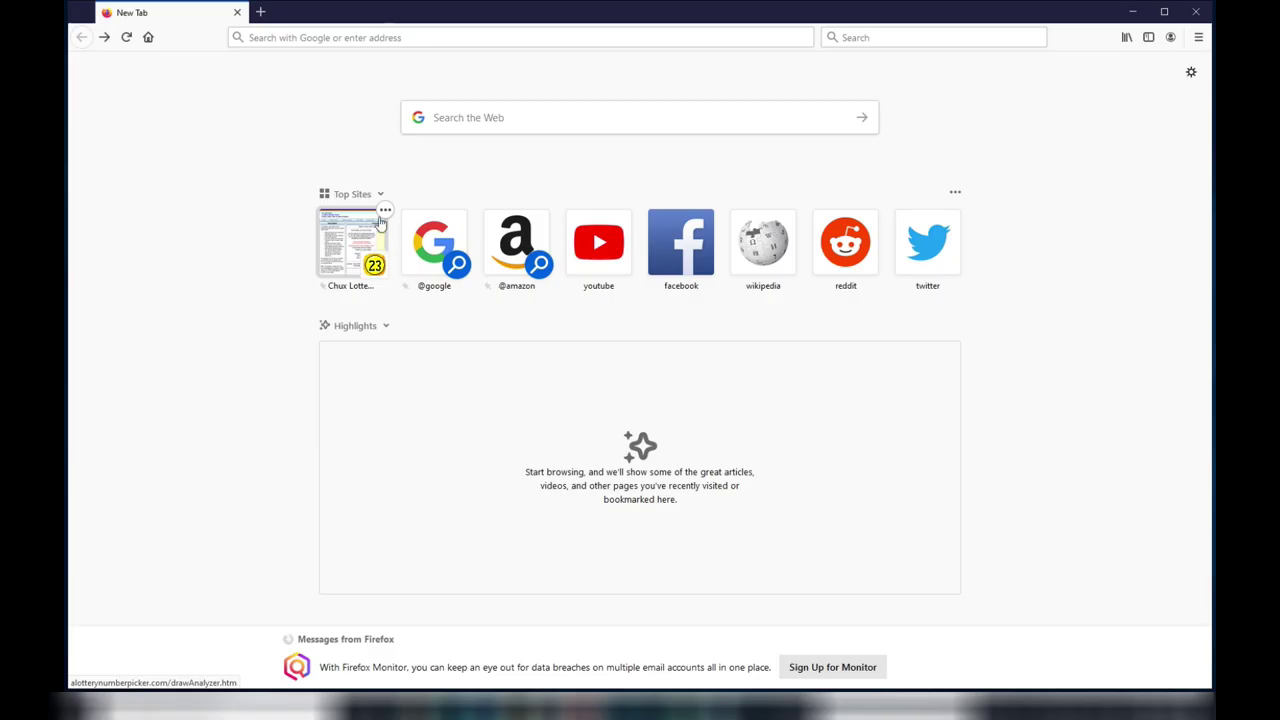
click(486, 119)
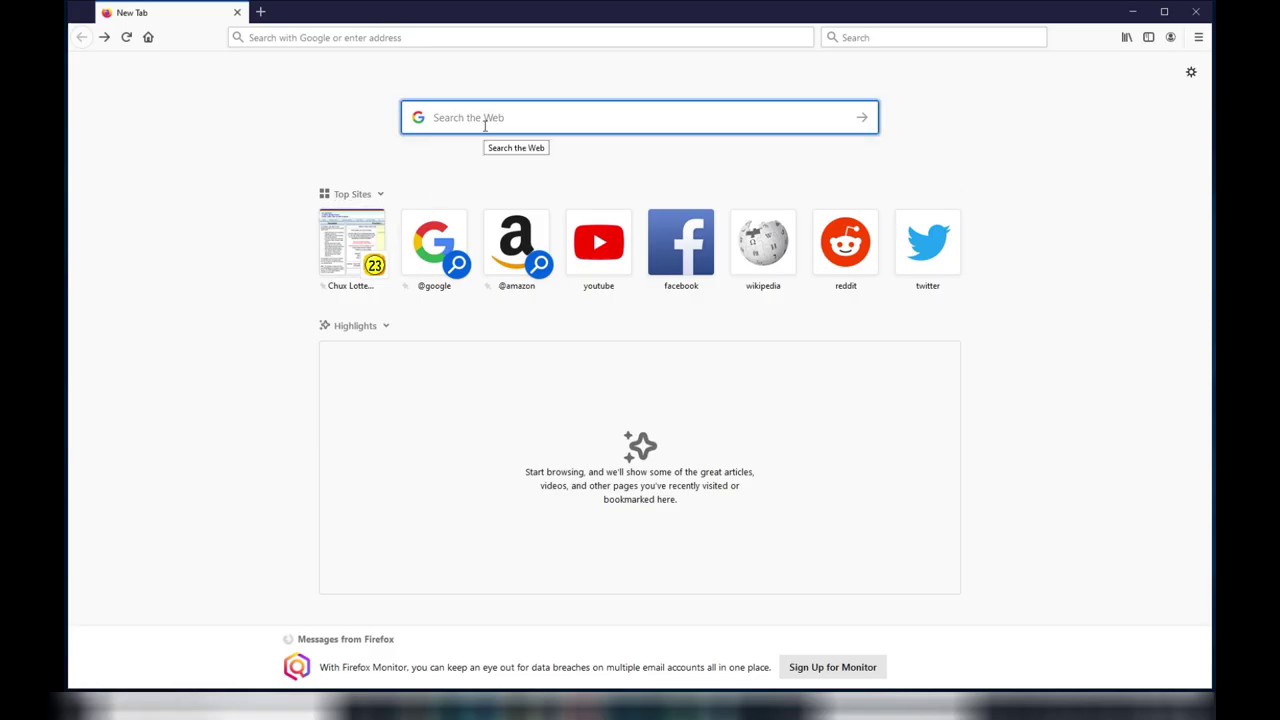
text(chu)
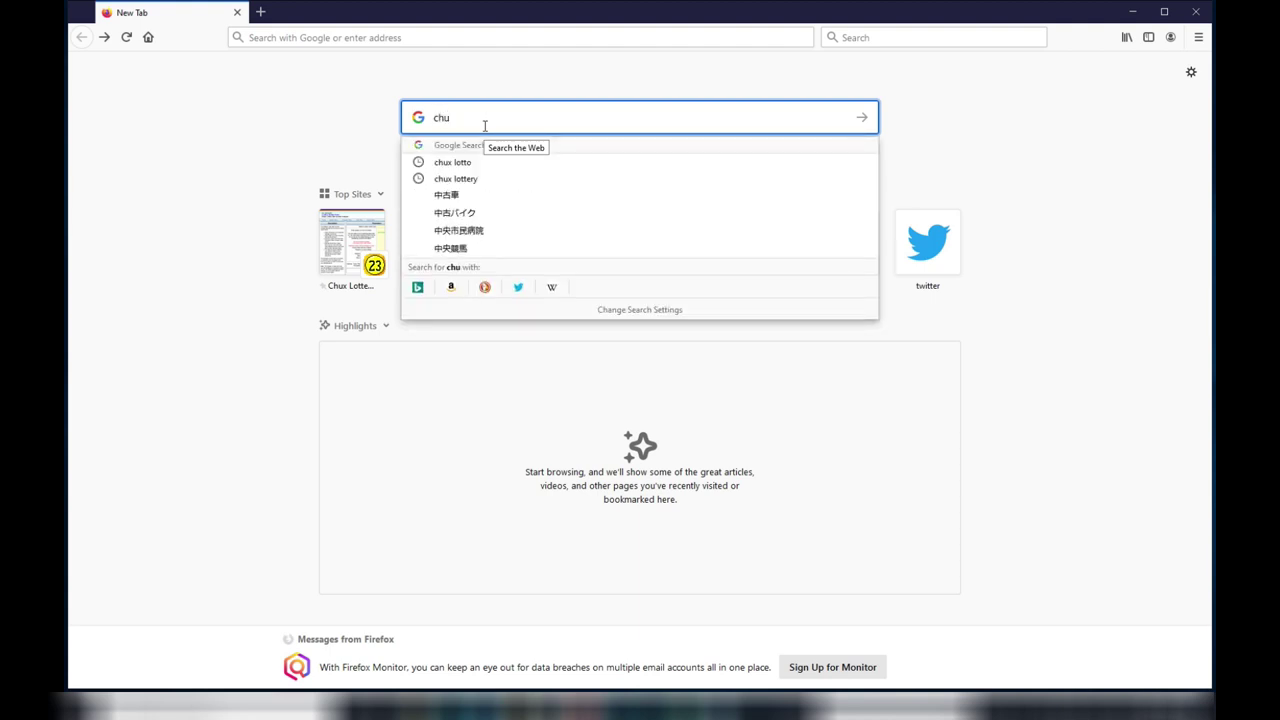
text(x lo)
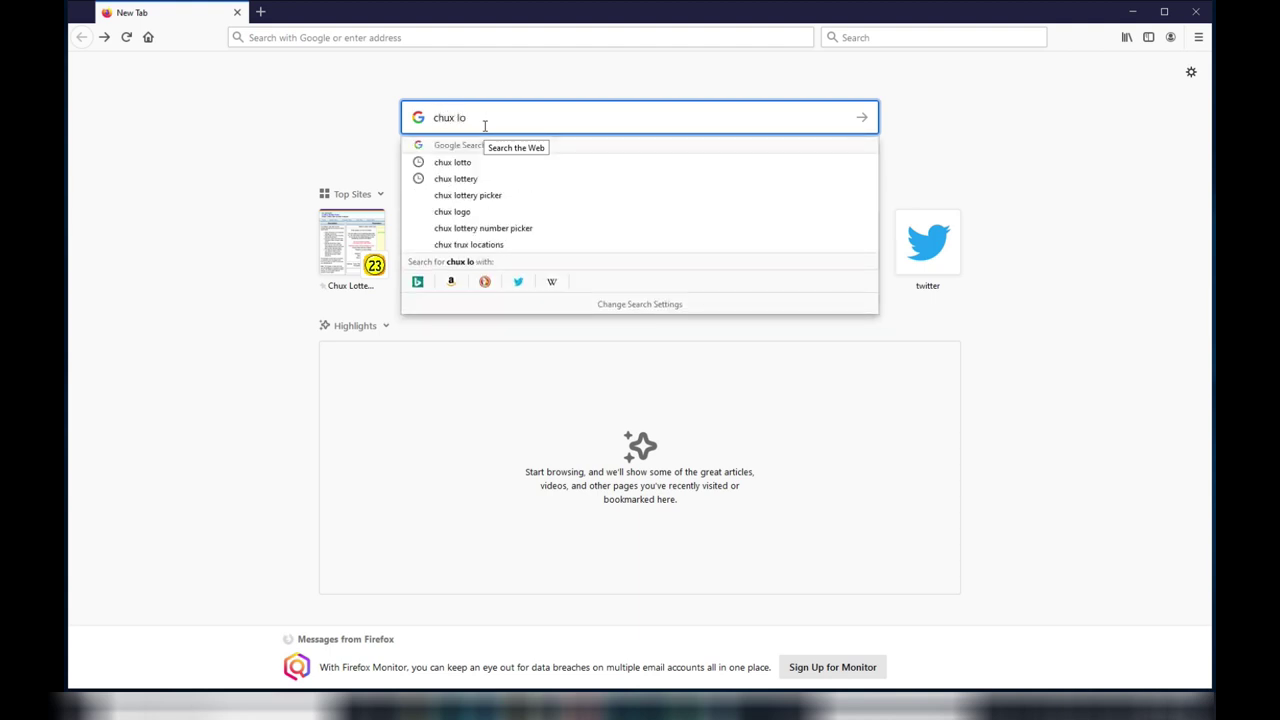
text(tto)
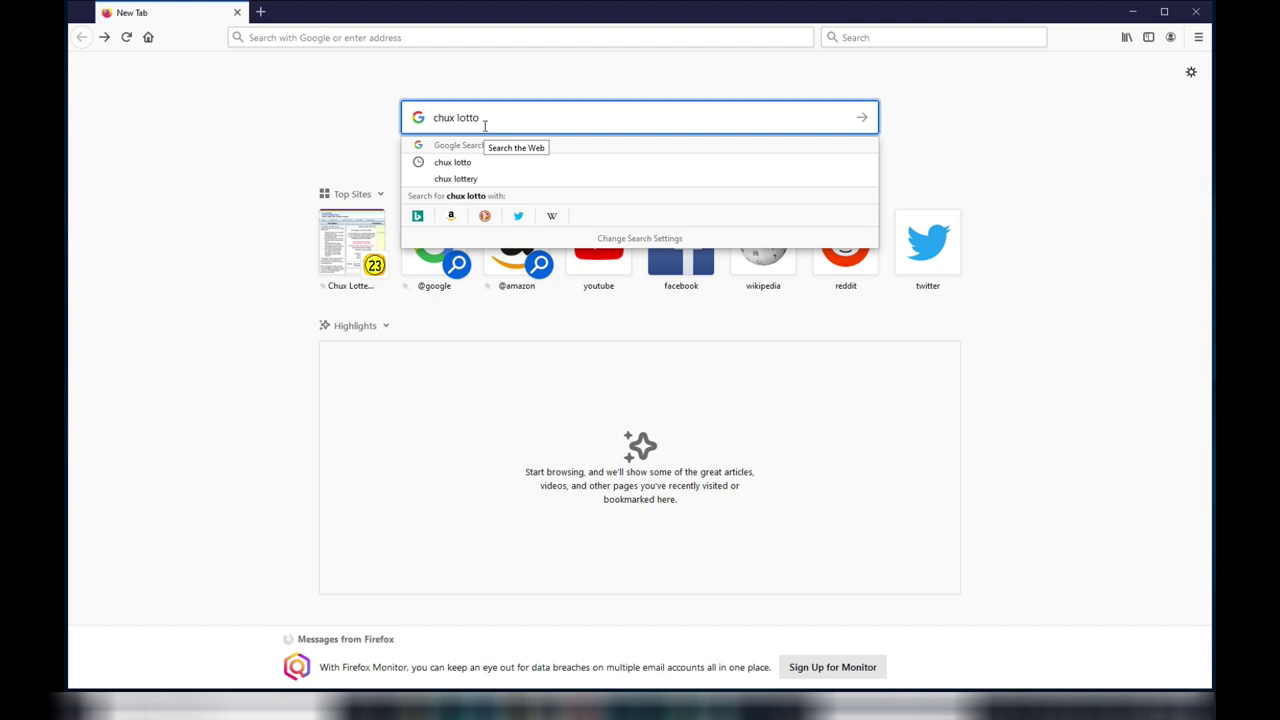
key(Return)
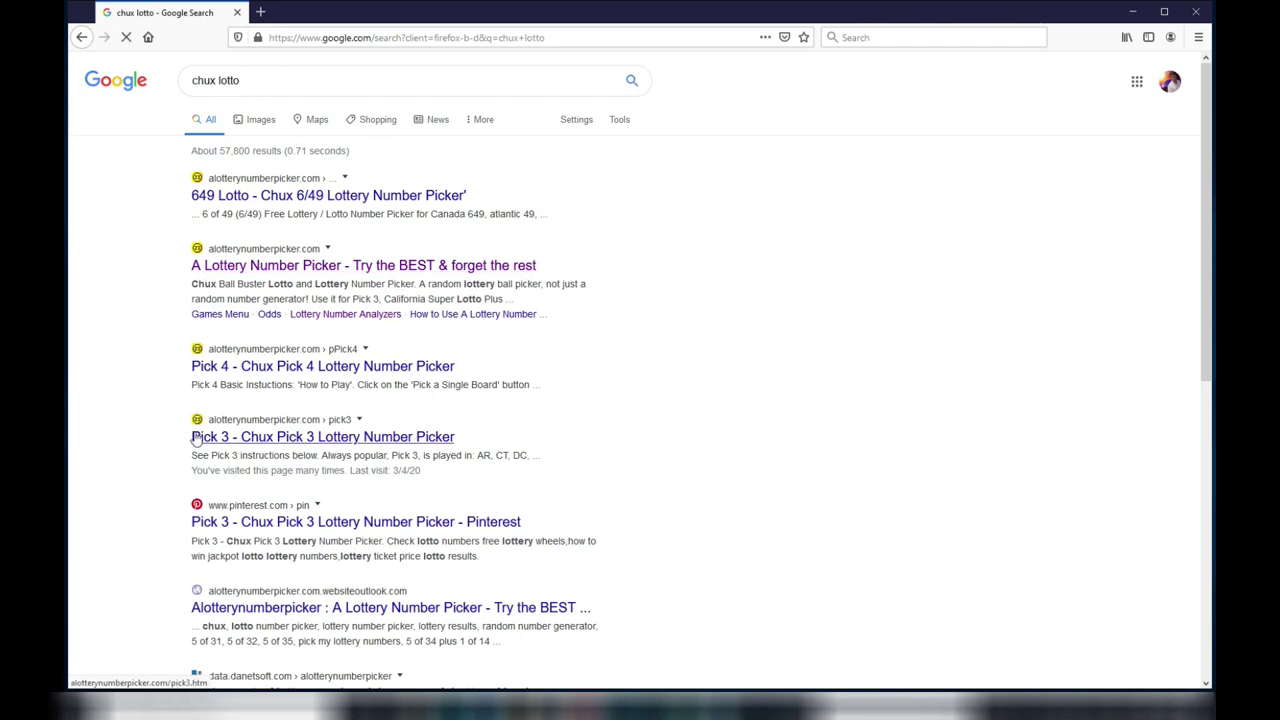
Go from the Chux 6/49 Lottery Number Picker result through Pick Analyzer to the Analyzer Menu
click(342, 198)
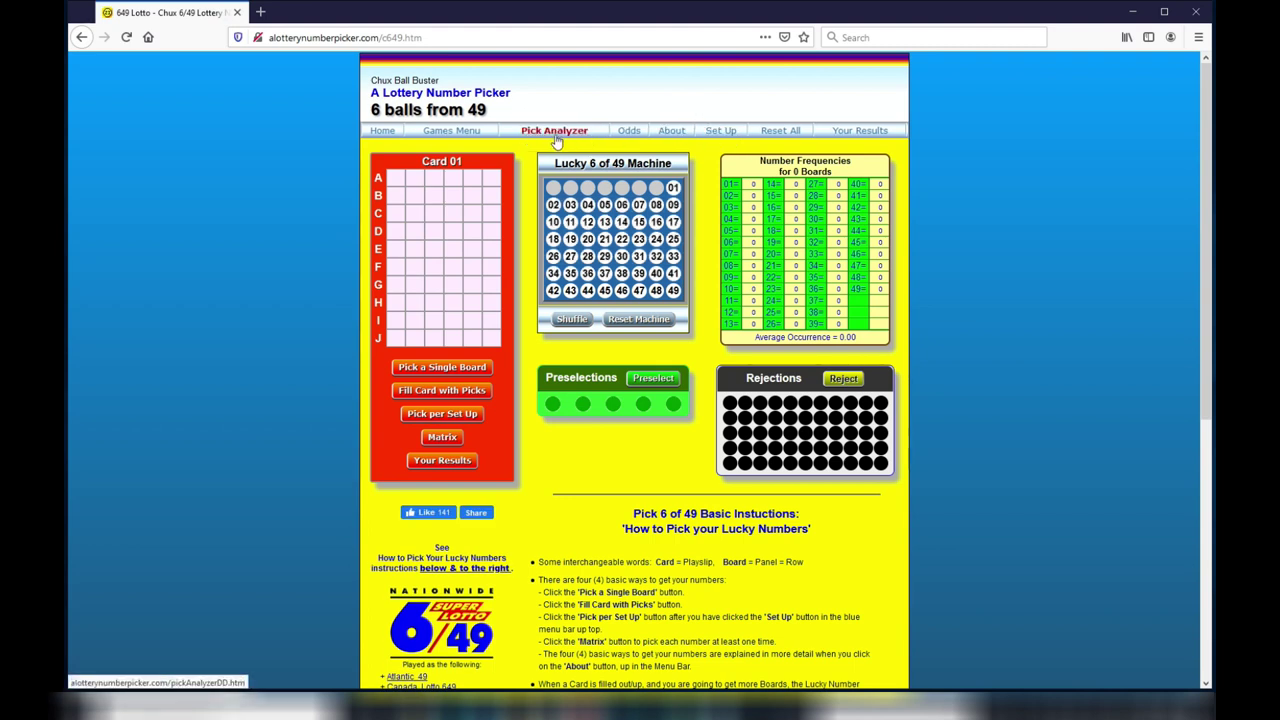
click(556, 132)
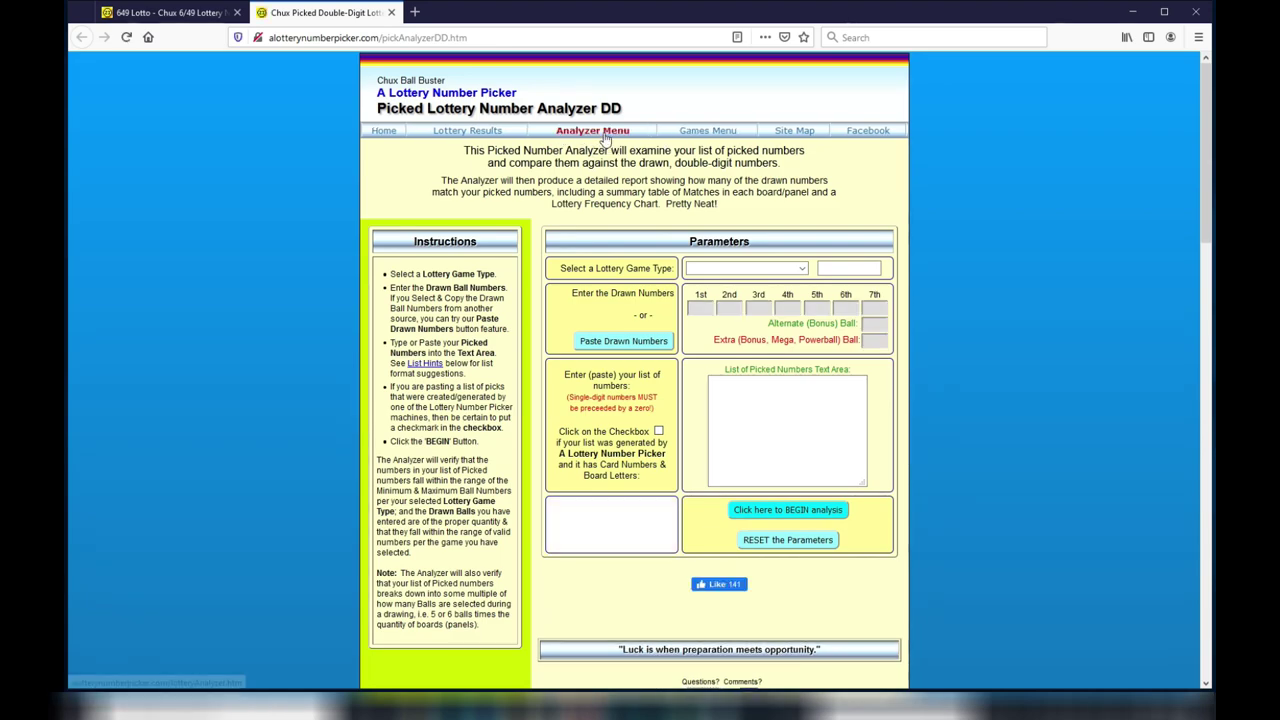
click(604, 136)
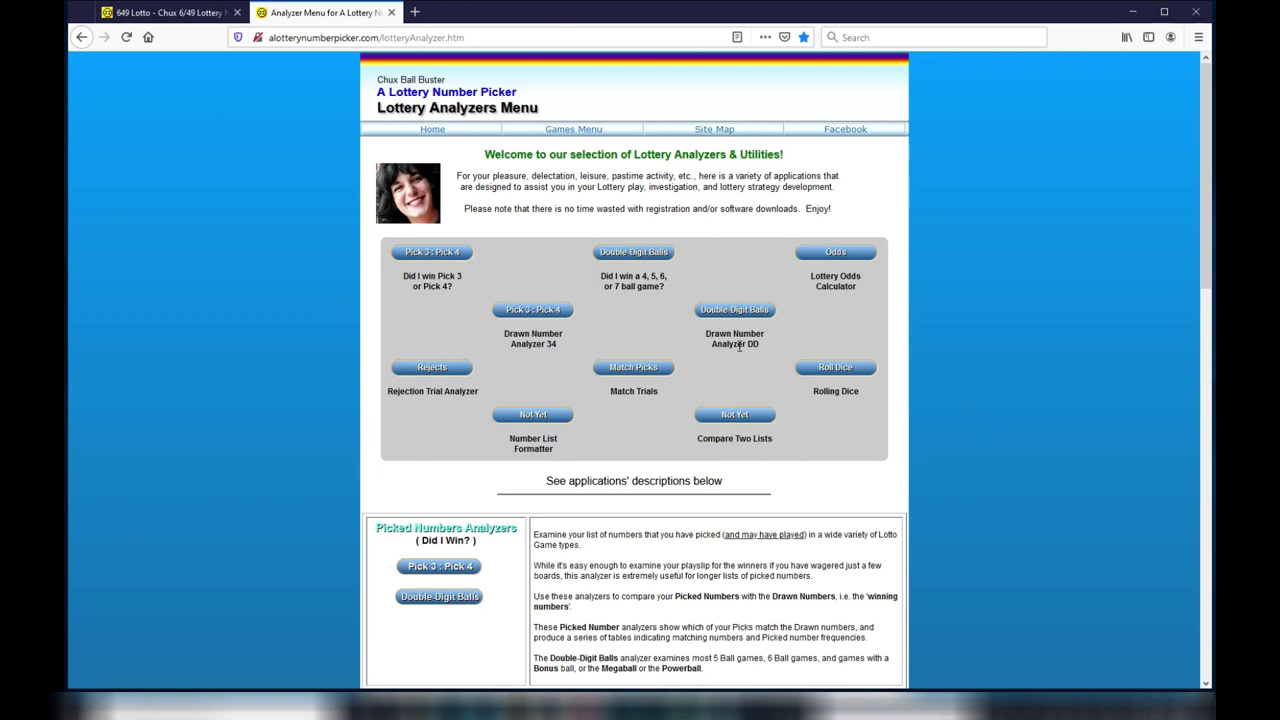
Open Drawn Number Analyzer DD (Double-Digit Balls) and choose the '6 balls from 43' game type
click(734, 309)
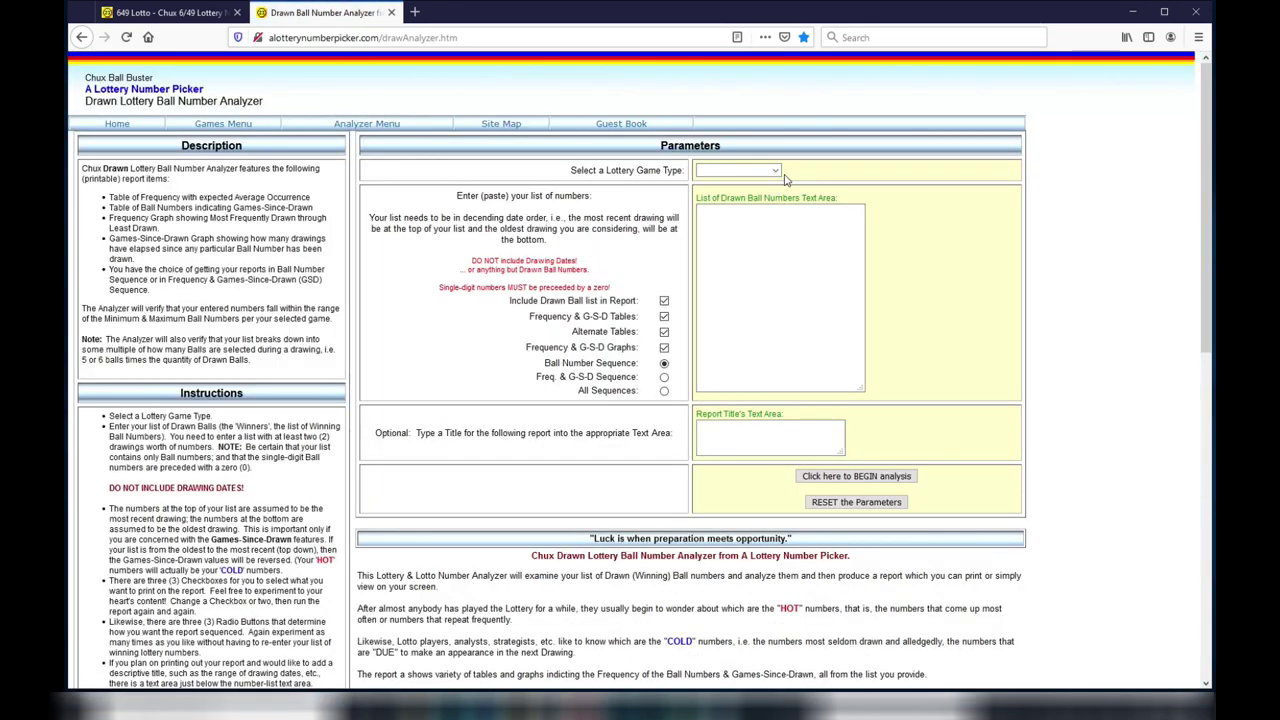
click(776, 172)
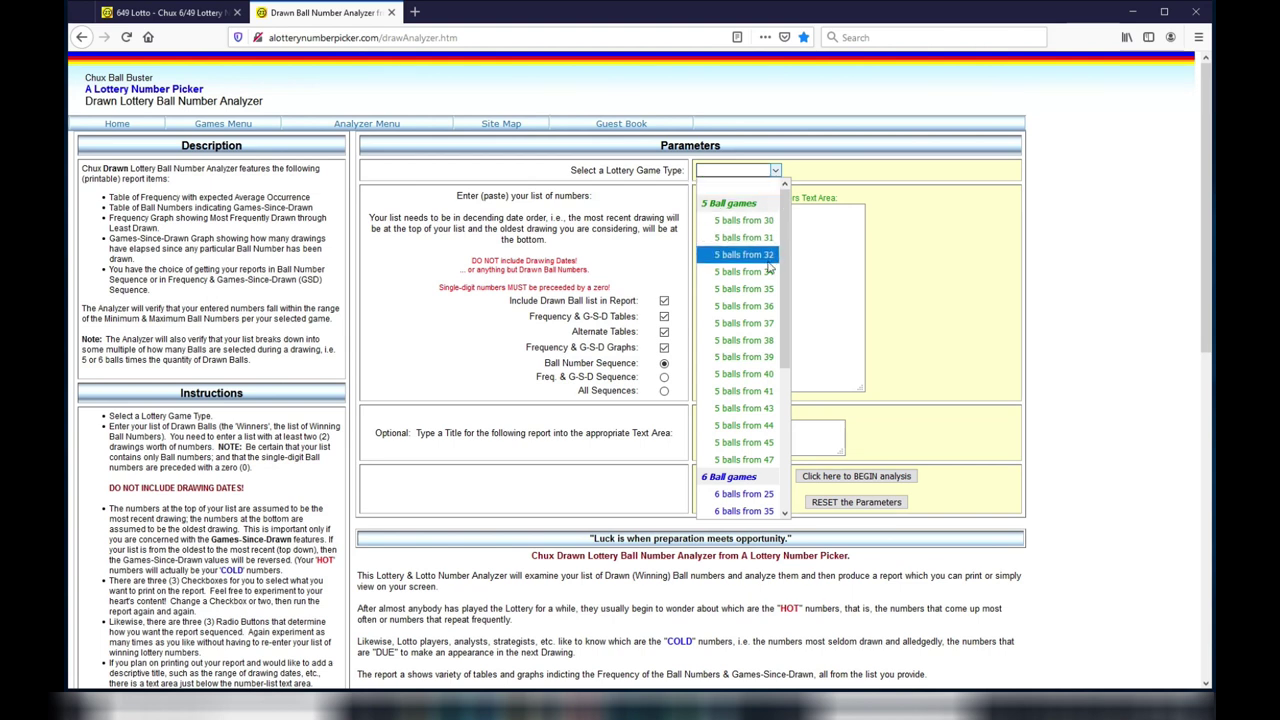
drag(783, 278, 780, 375)
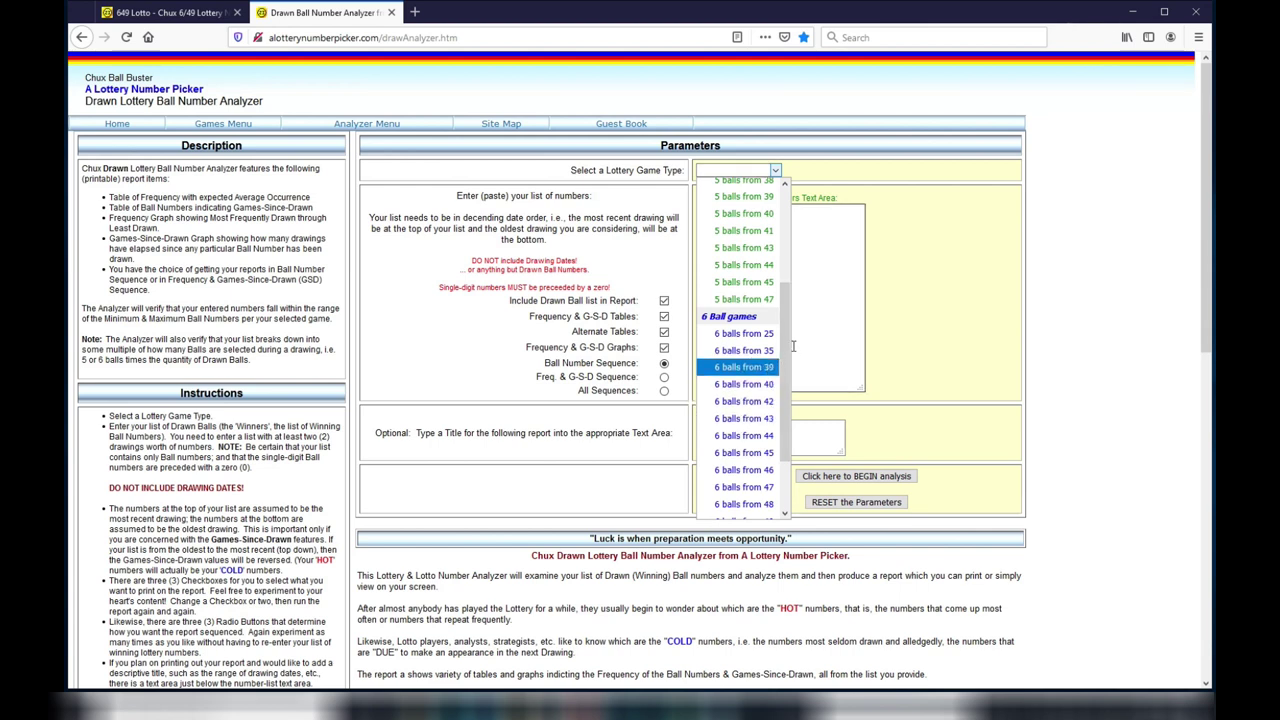
drag(790, 348, 786, 226)
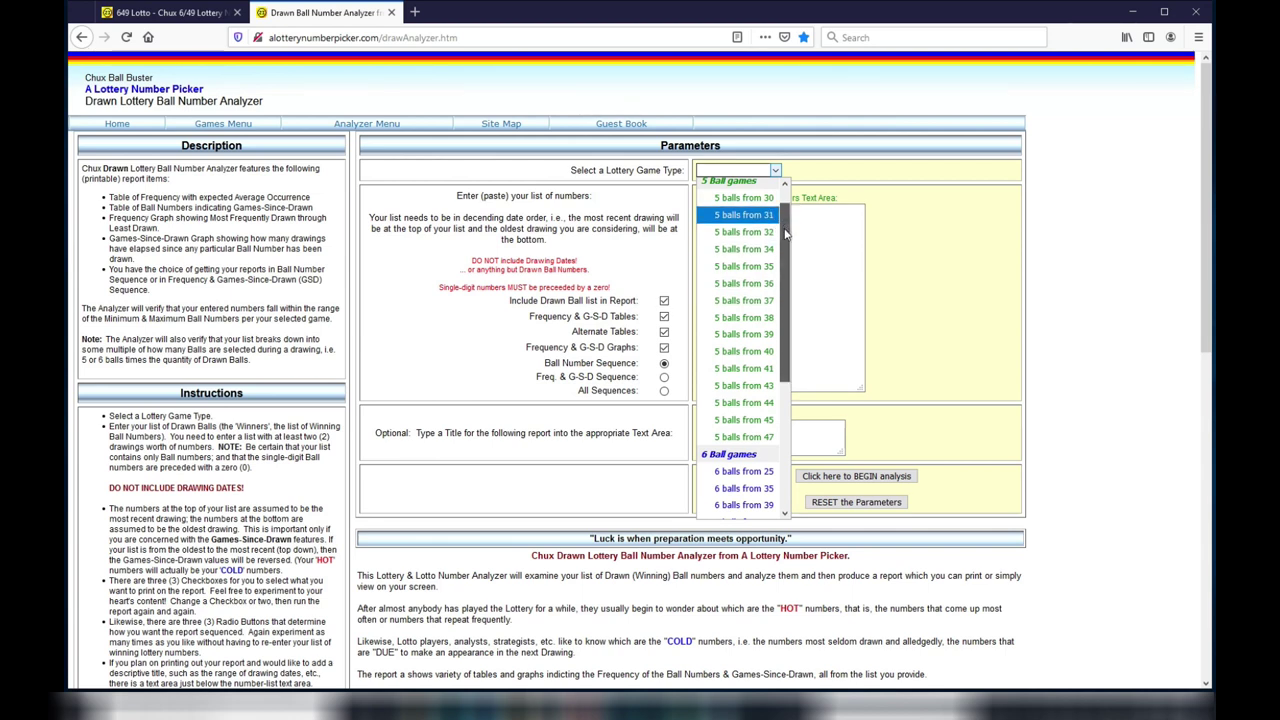
drag(786, 222, 786, 333)
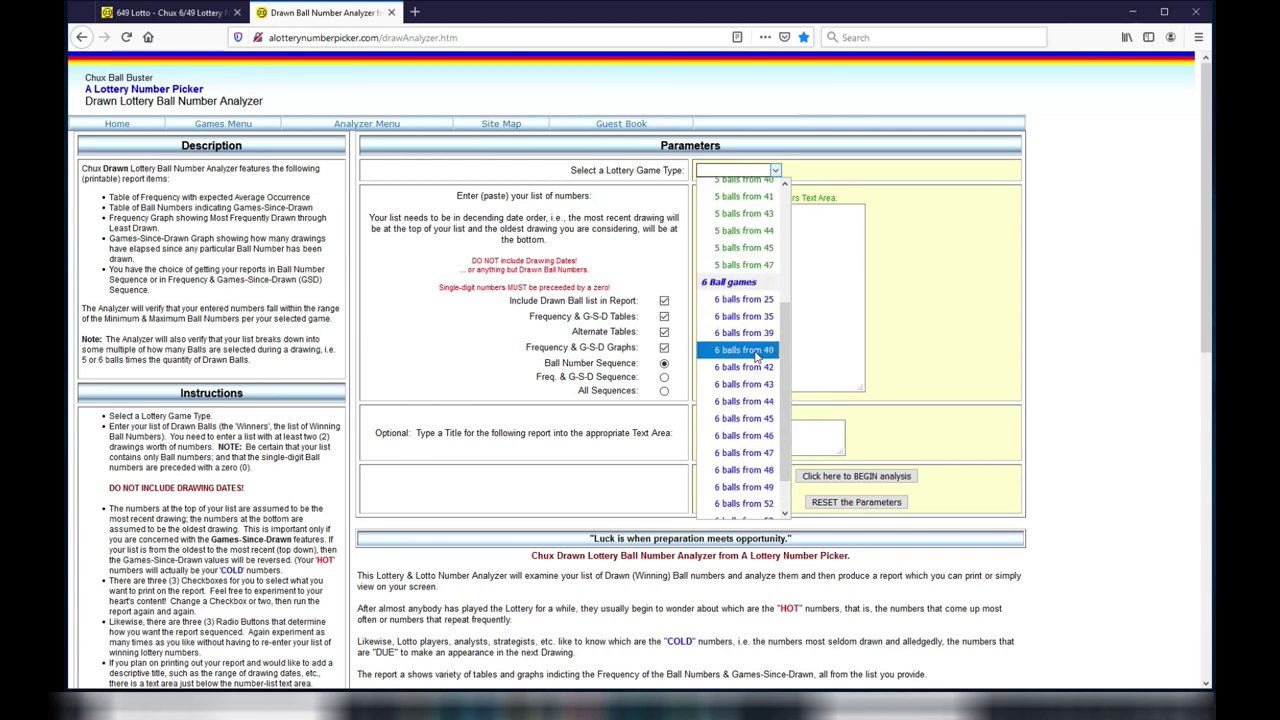
click(752, 385)
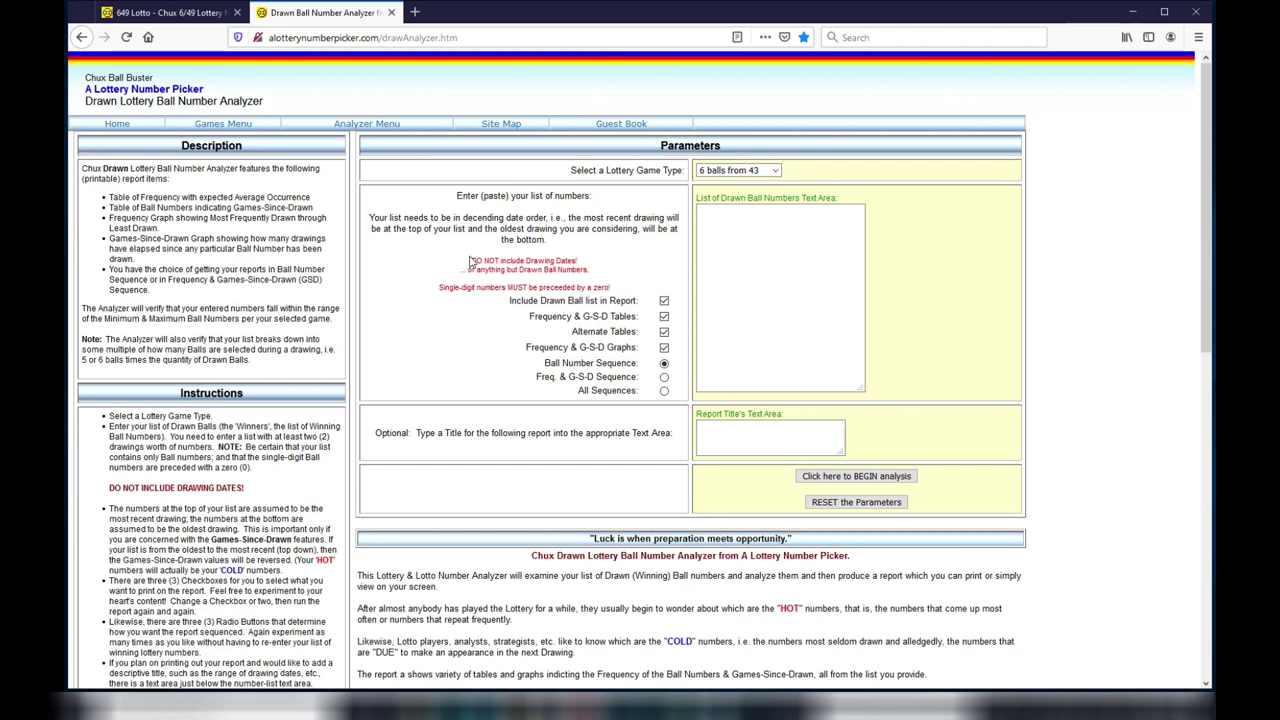
Paste the 20 zero-padded Loto 6 draws into the List of Drawn Ball Numbers
mouse_move(472, 262)
mouse_down()
mouse_move(573, 270)
mouse_move(615, 289)
mouse_up()
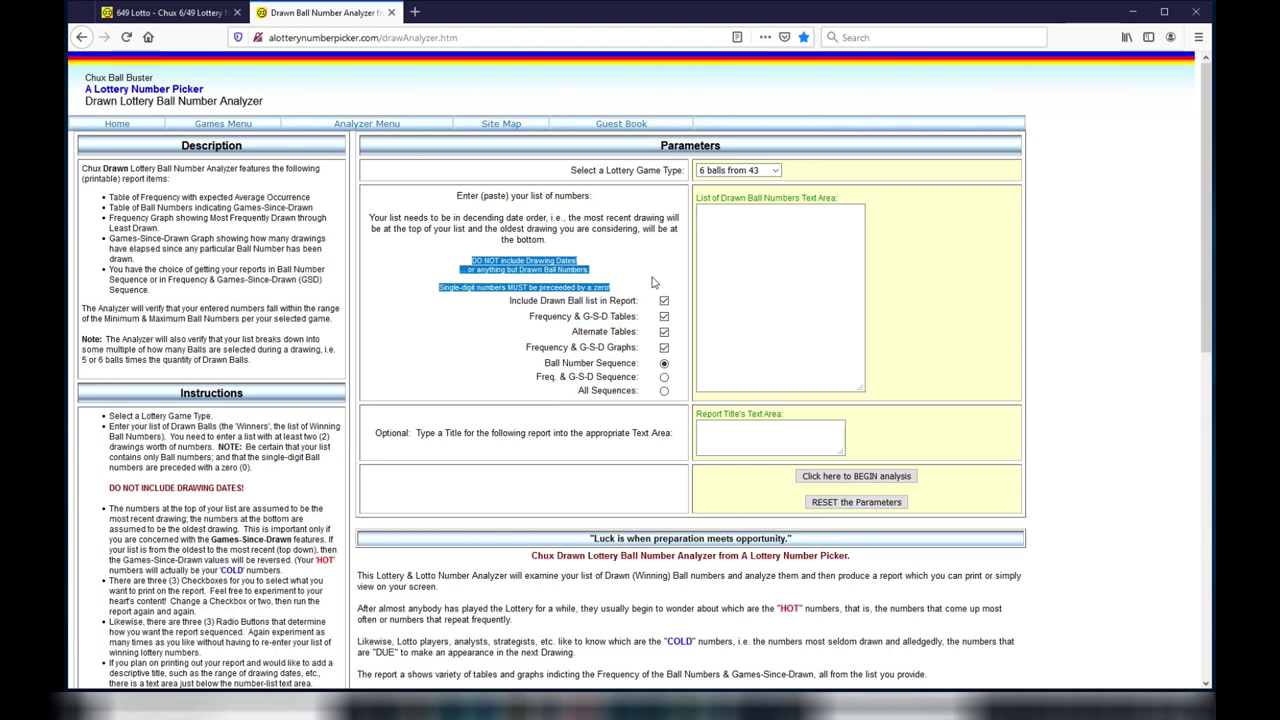
click(701, 217)
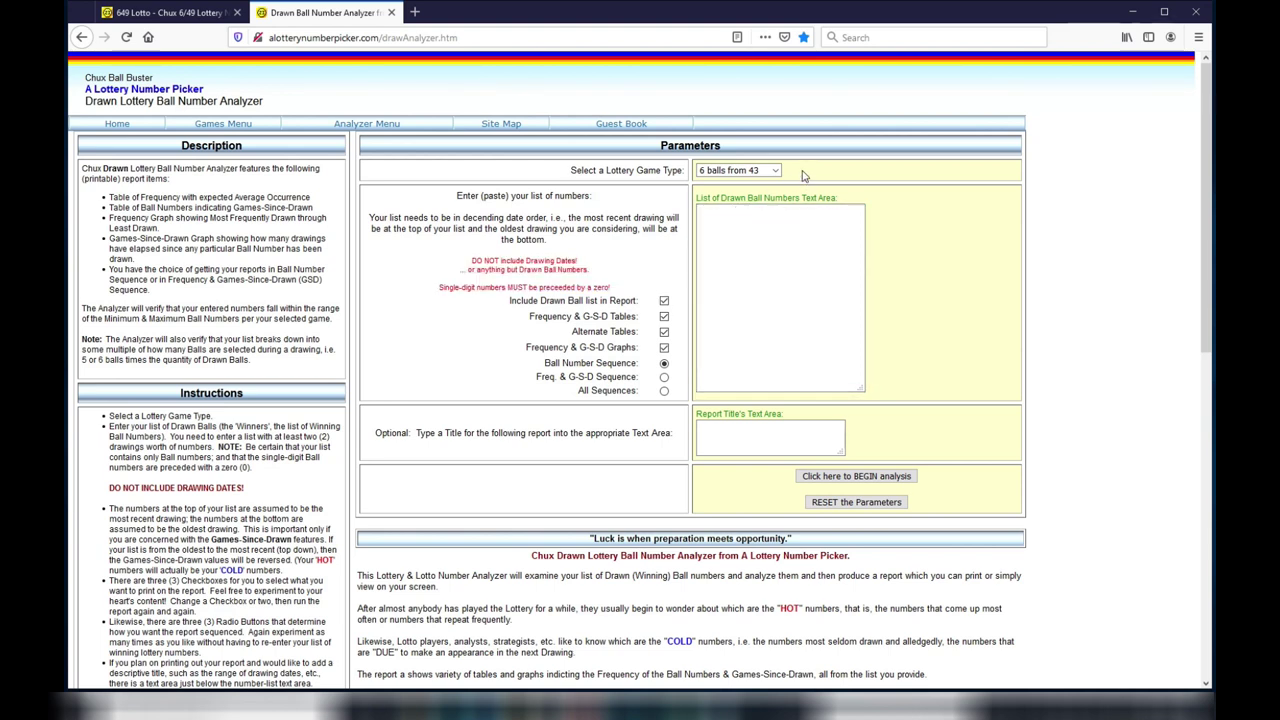
right_click(710, 221)
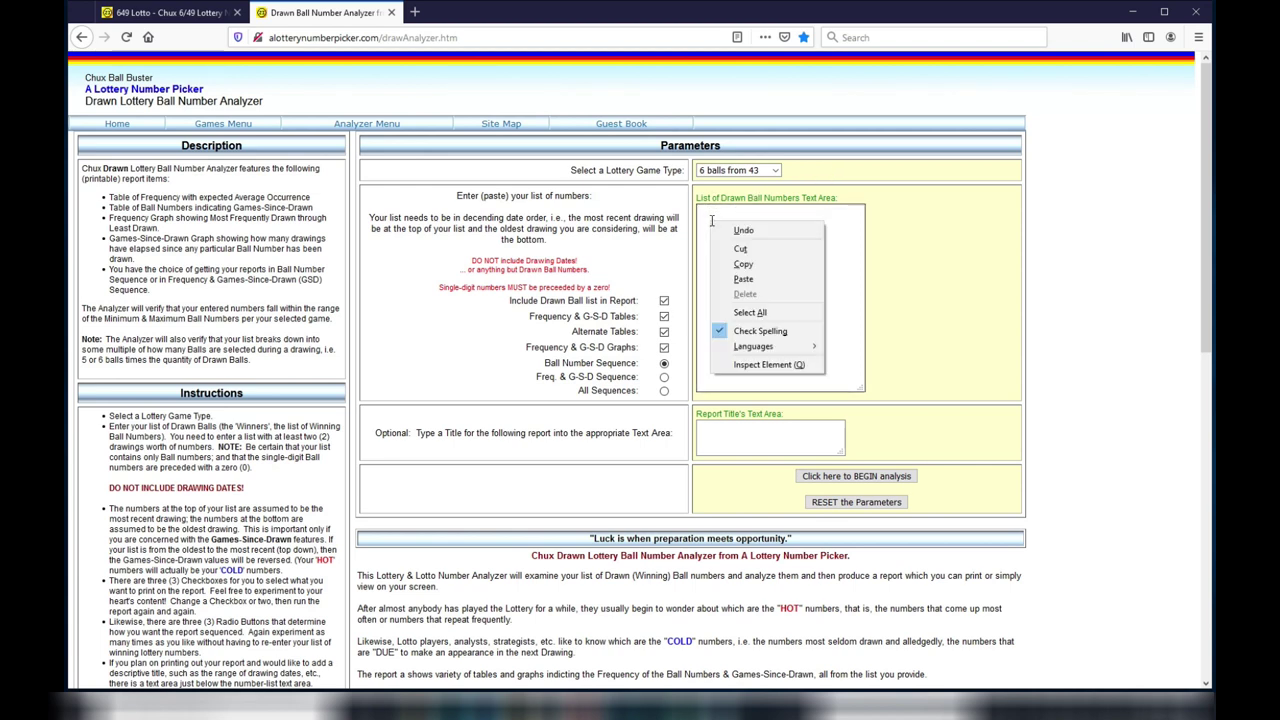
click(743, 280)
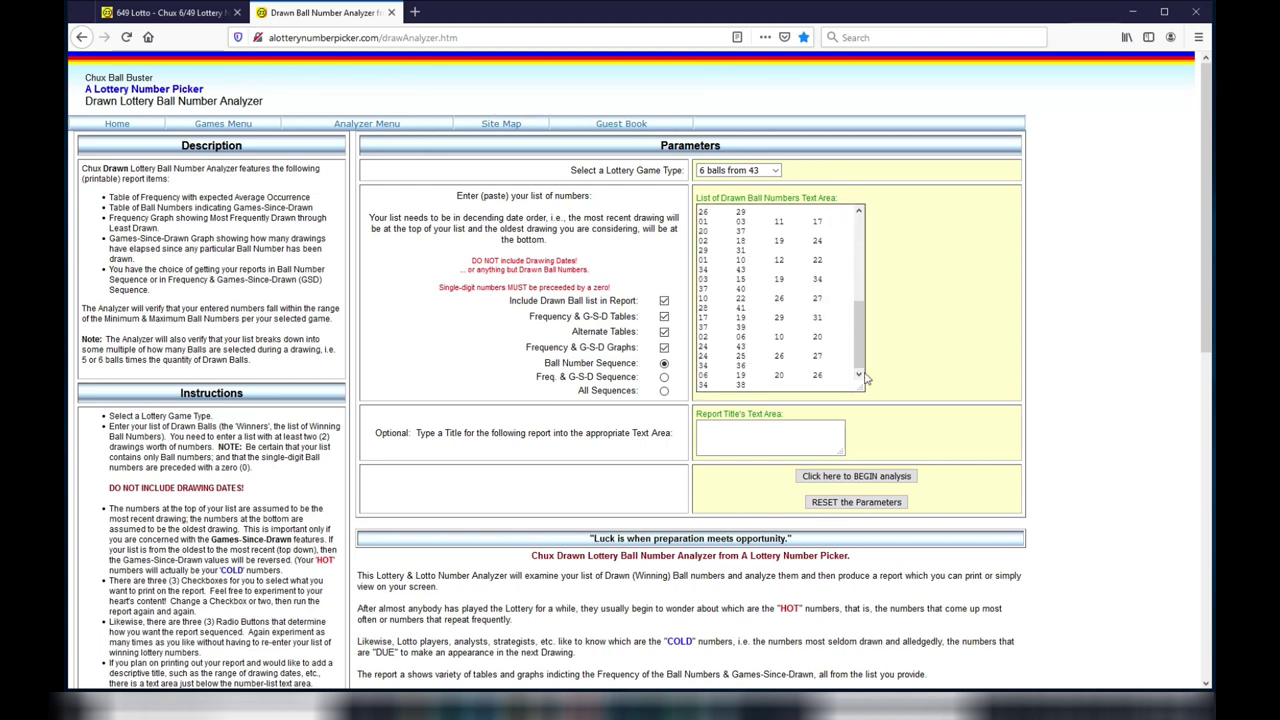
Run the analysis and maximize the 20-draw report to view its frequency and games-since-drawn tables
click(897, 480)
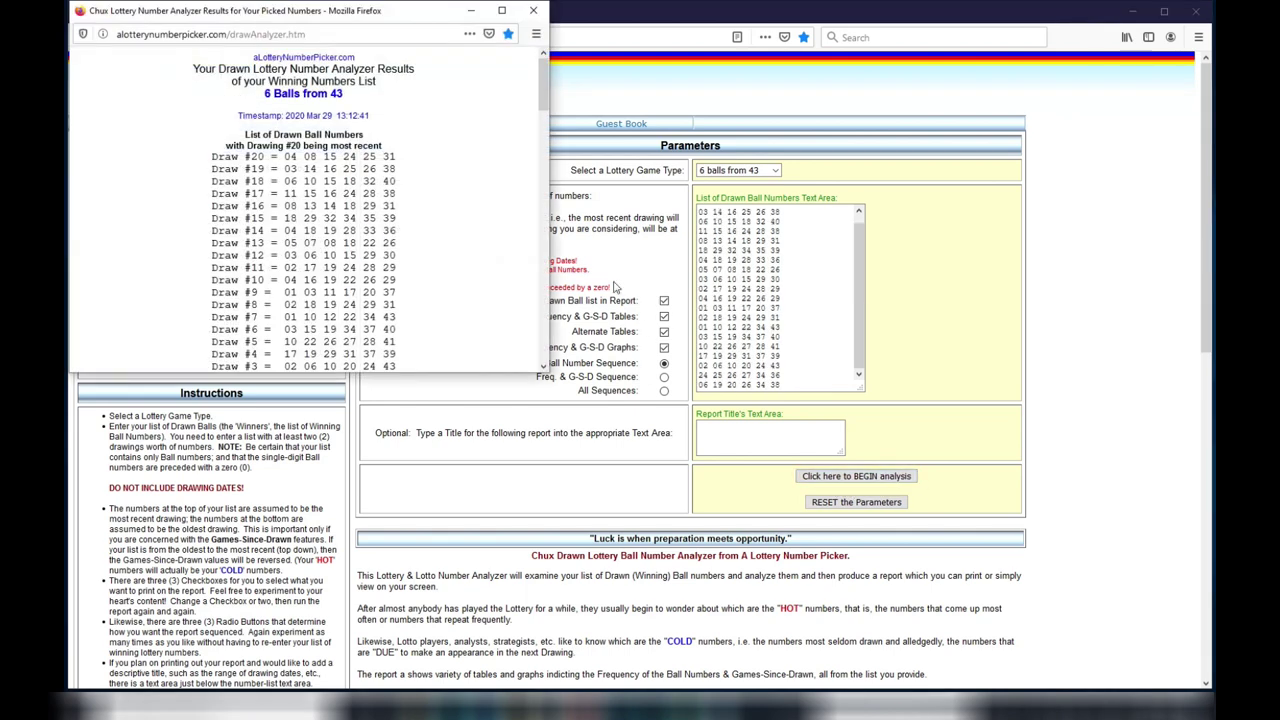
click(502, 10)
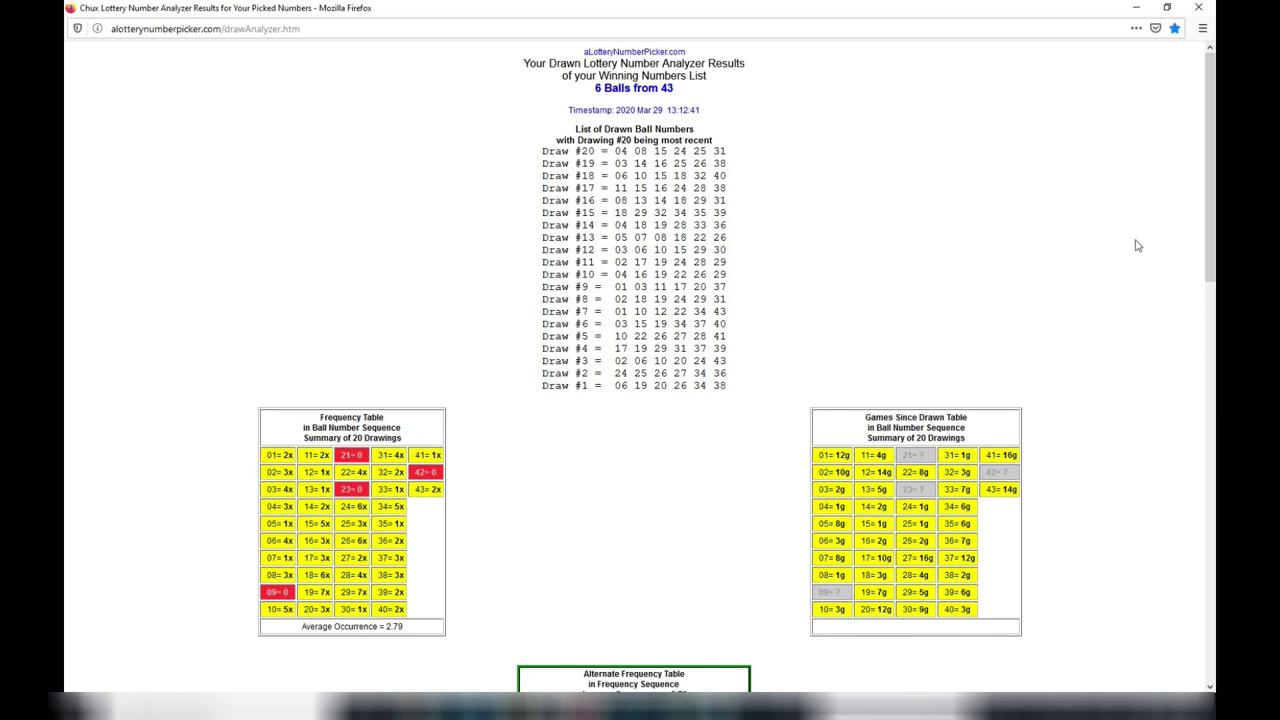
drag(1210, 176, 1210, 379)
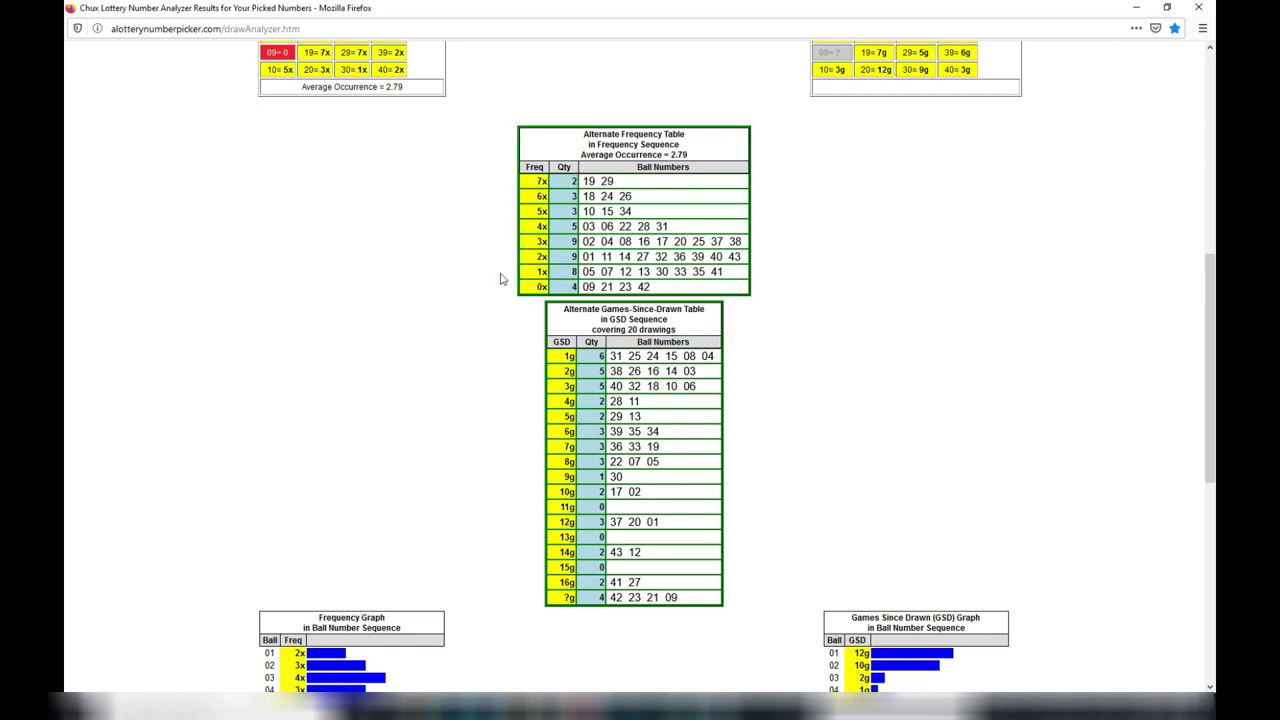